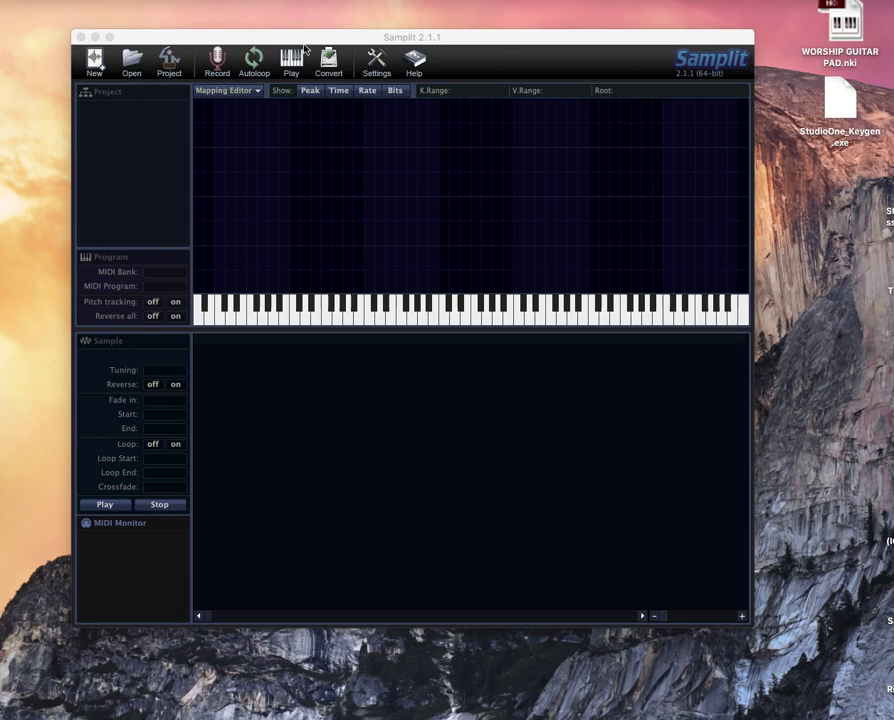
- Create a new project named demos, stored in the Desktop folder
left_click(96, 64)
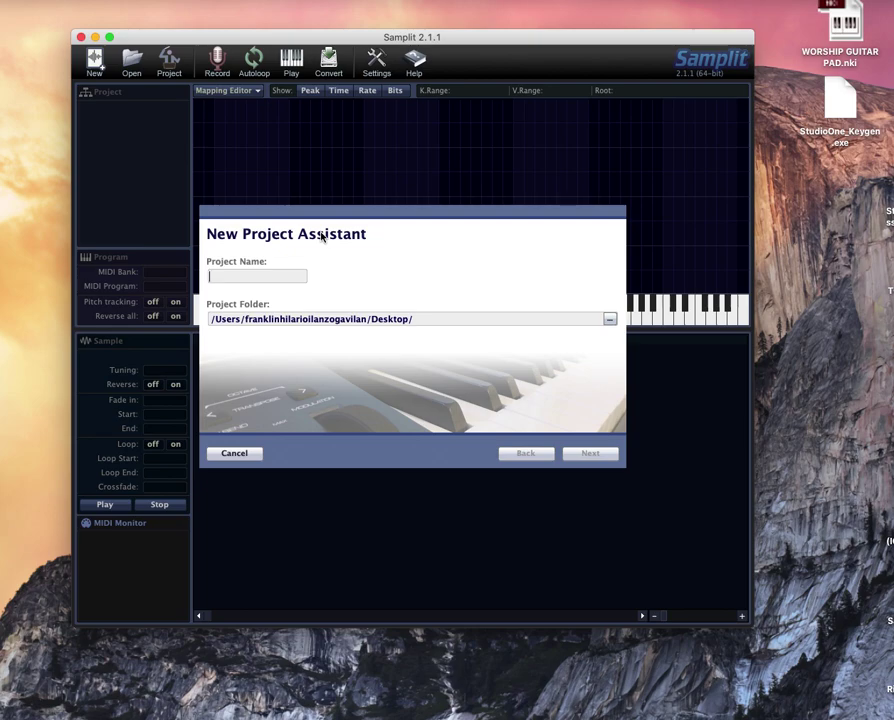
type("demos")
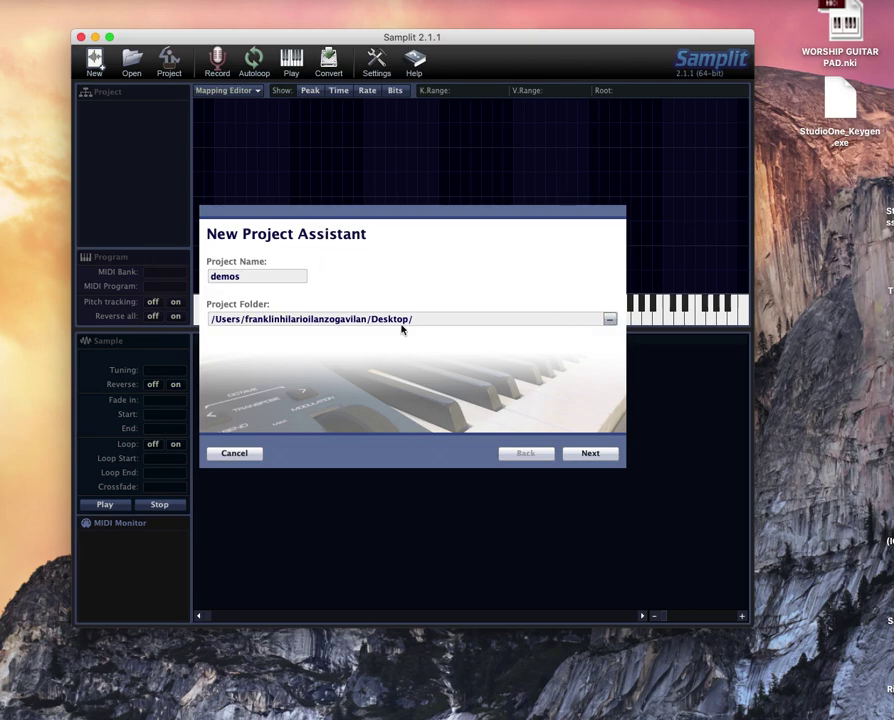
left_click(610, 319)
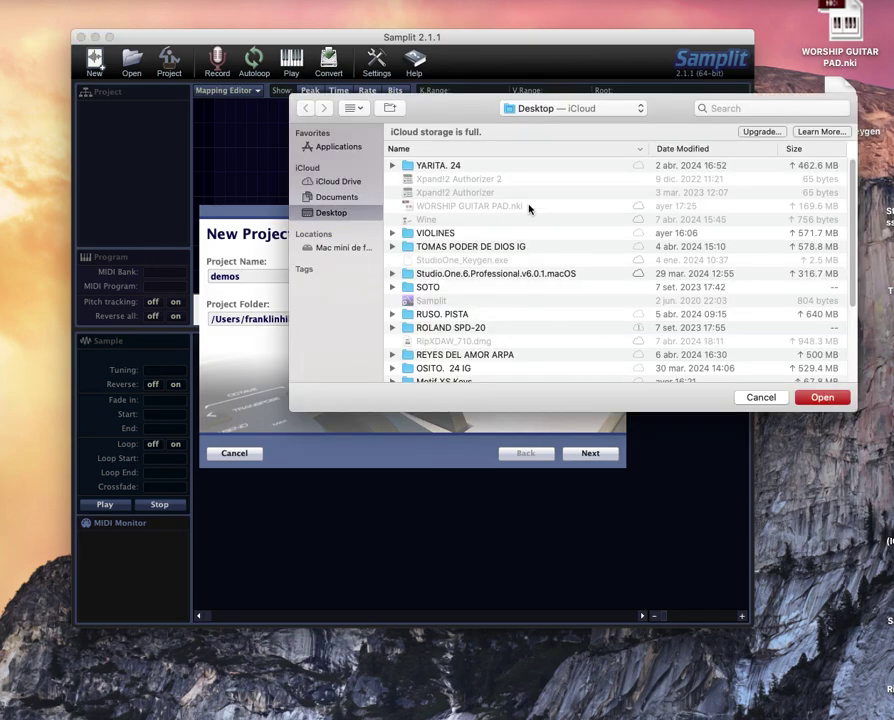
left_click(822, 398)
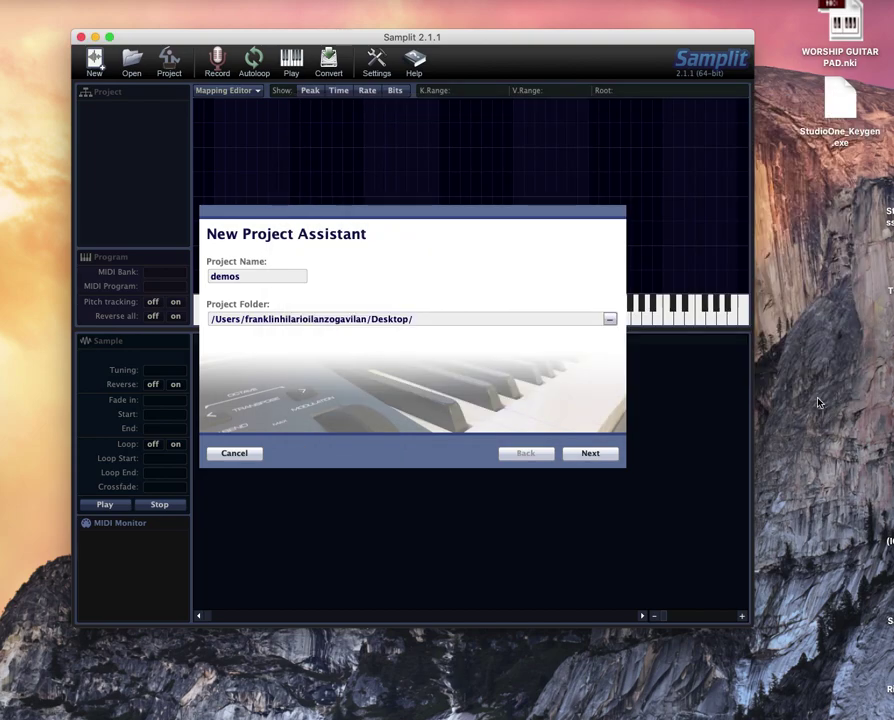
left_click(586, 455)
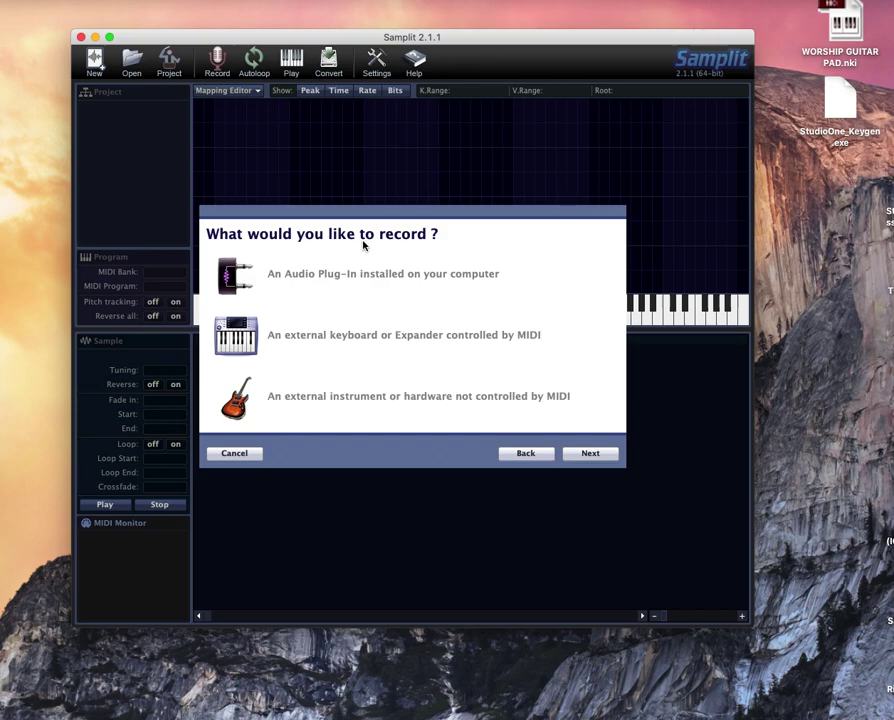
- Choose an audio plug-in installed on the computer as the source to record
left_click(362, 280)
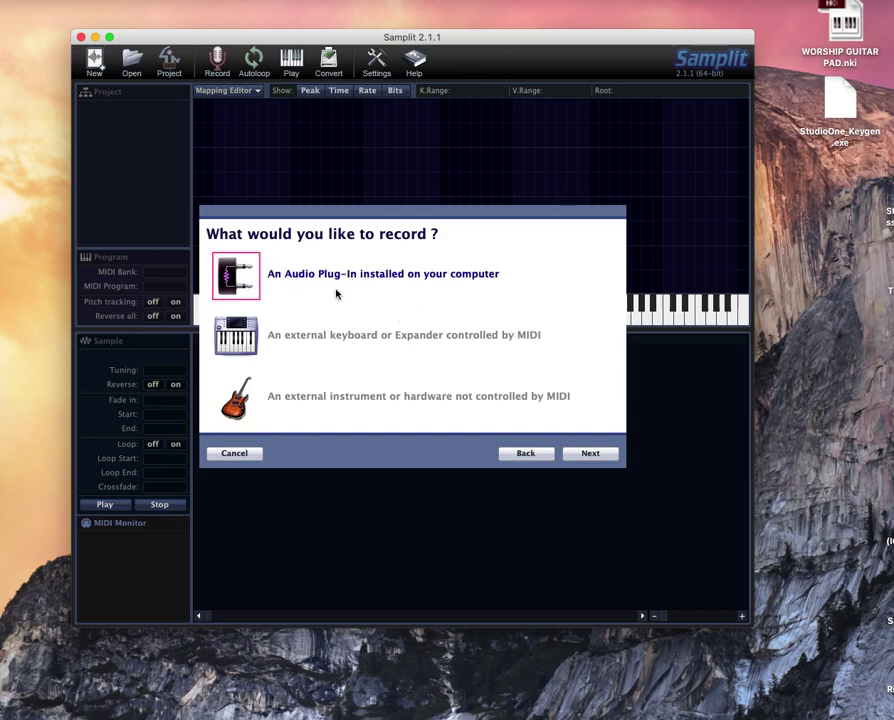
left_click(298, 339)
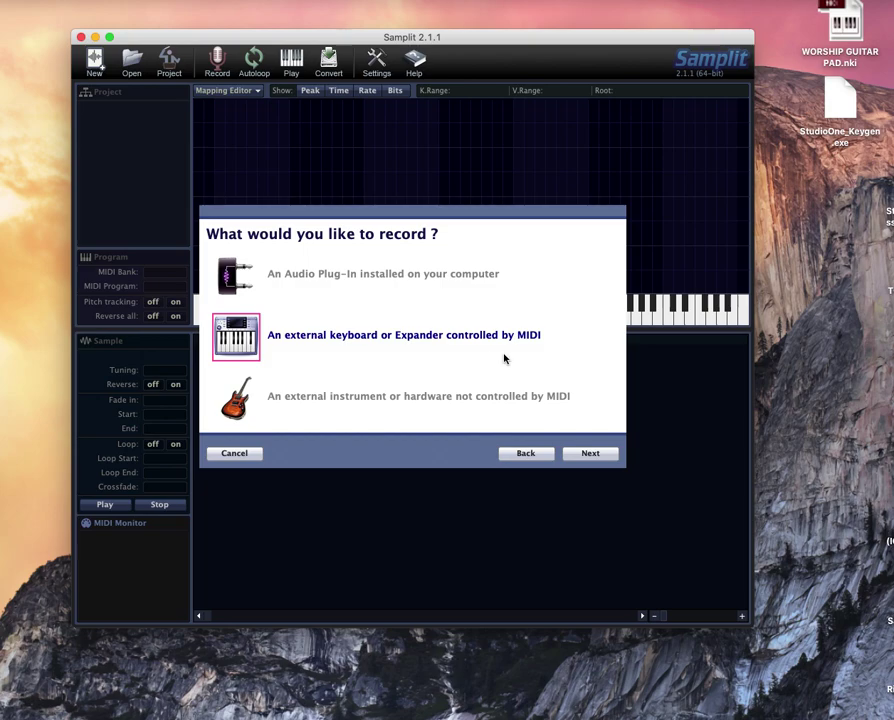
left_click(459, 393)
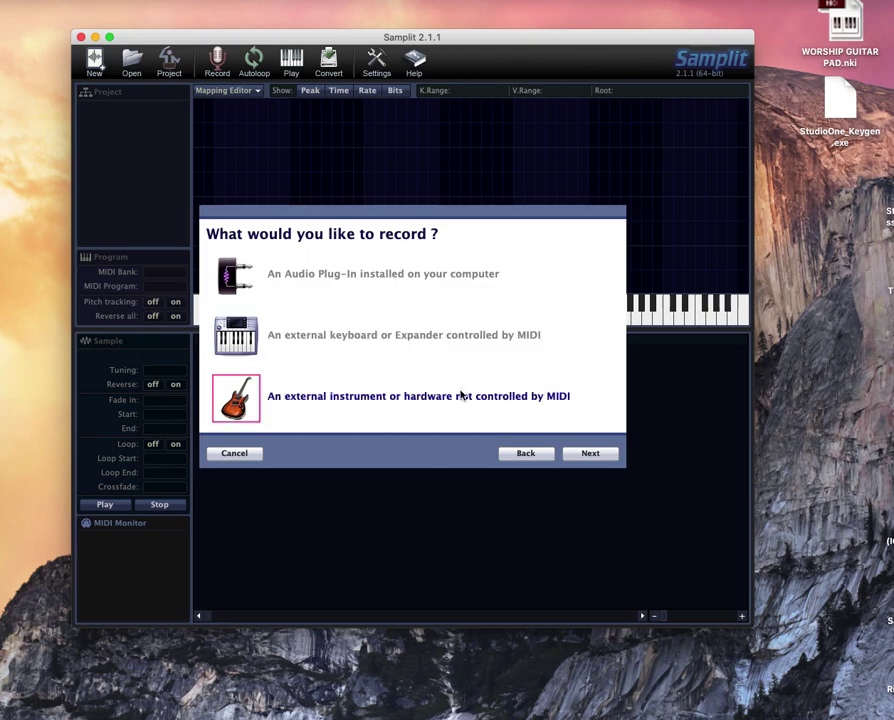
left_click(298, 334)
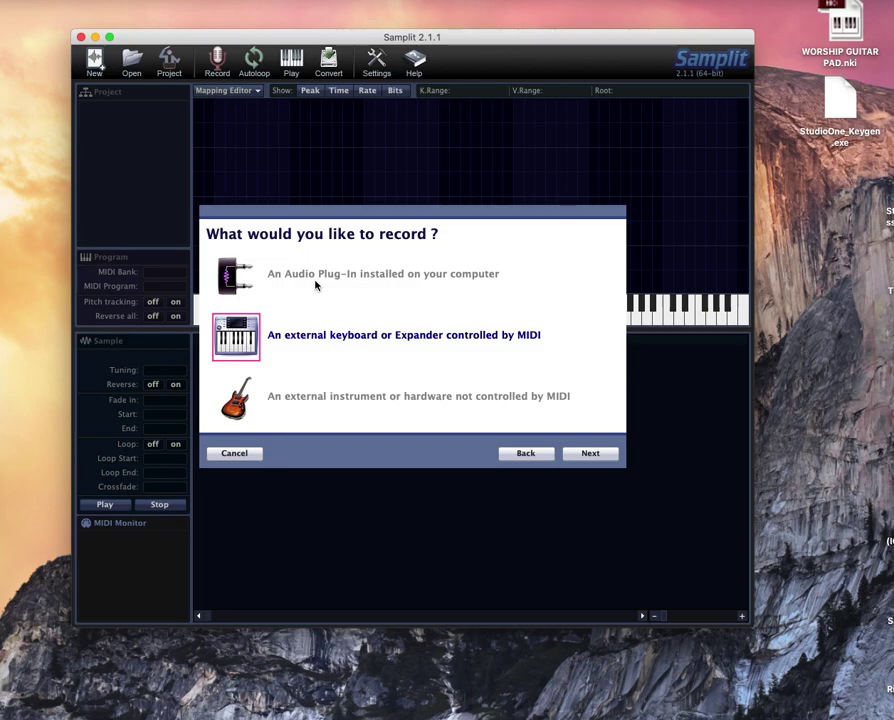
left_click(315, 285)
left_click(602, 457)
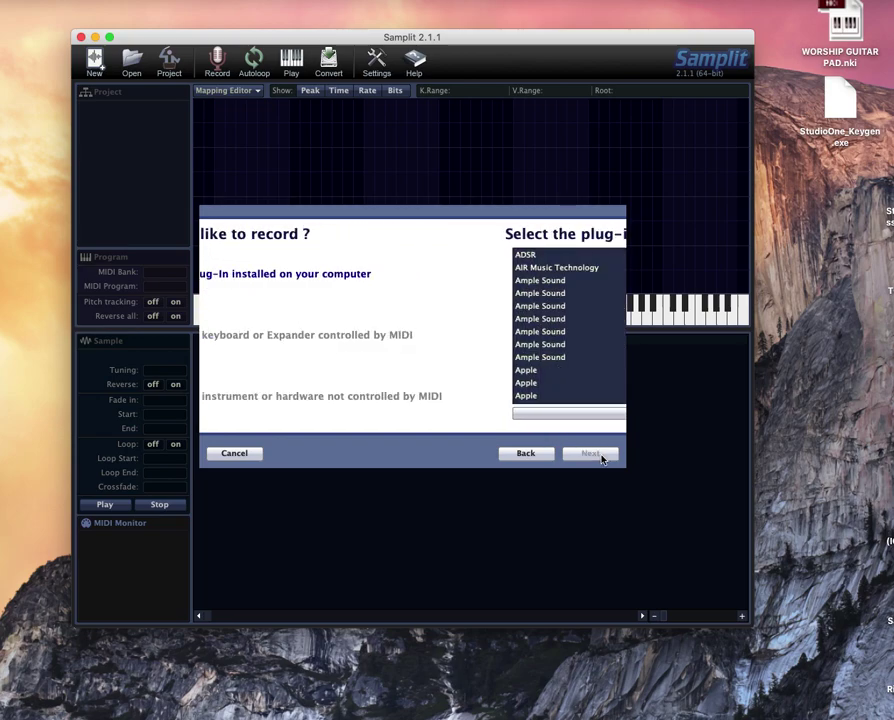
- Select AIR Music Technology's Xpand!2_x64 as the plug-in to record
left_click_drag(607, 277, 630, 212)
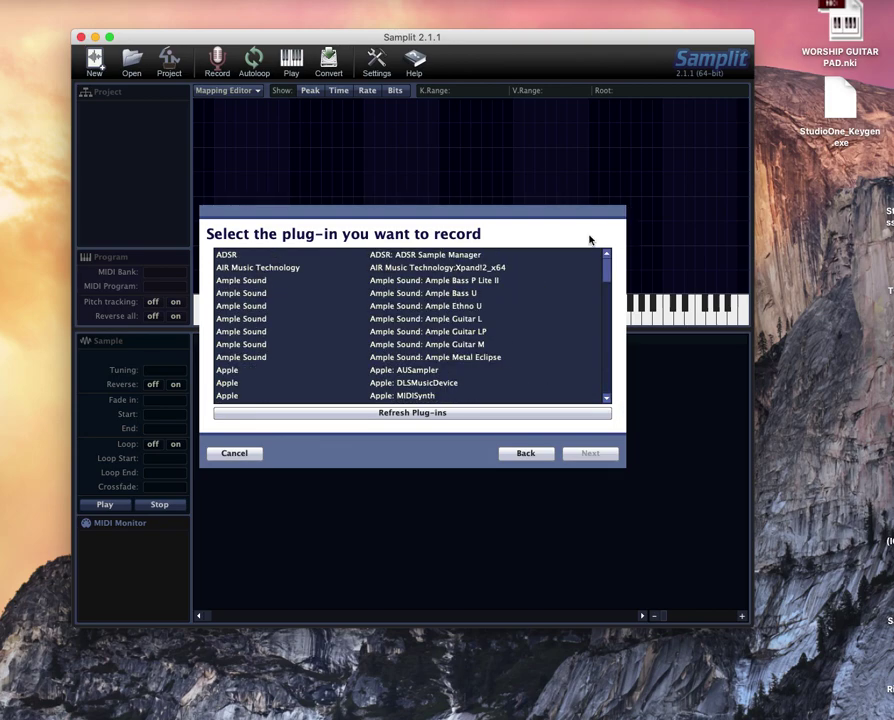
left_click(406, 268)
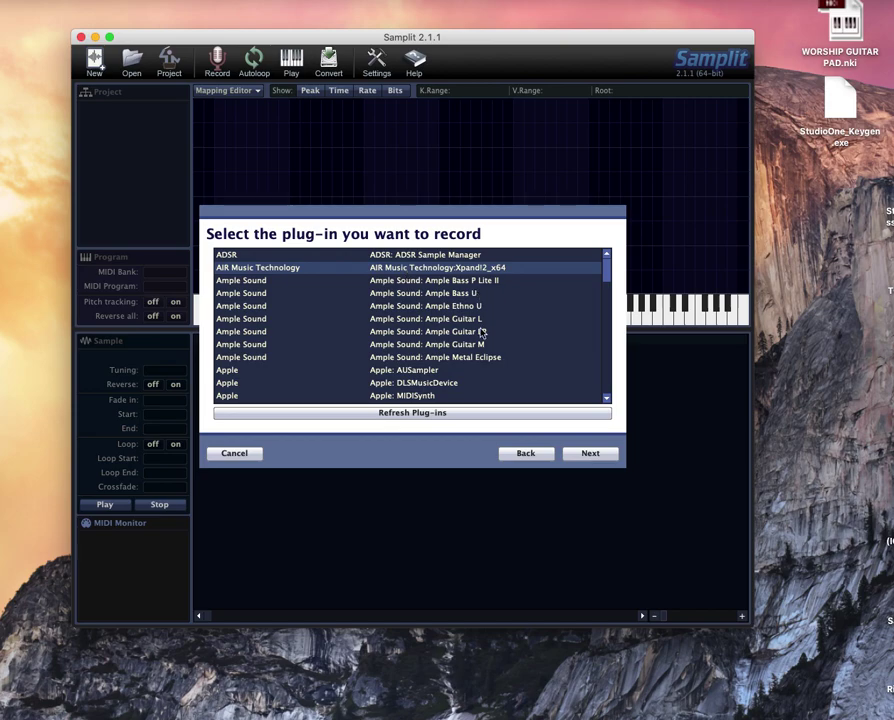
left_click(584, 455)
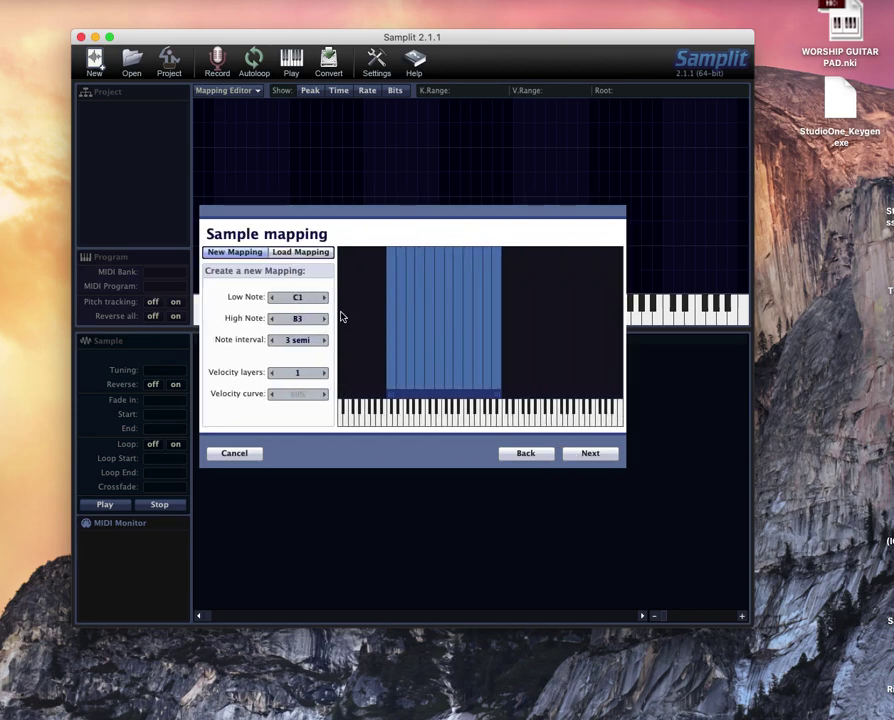
- Check the option for loading a mapping, return to a new mapping and set its high note to C5
left_click(286, 255)
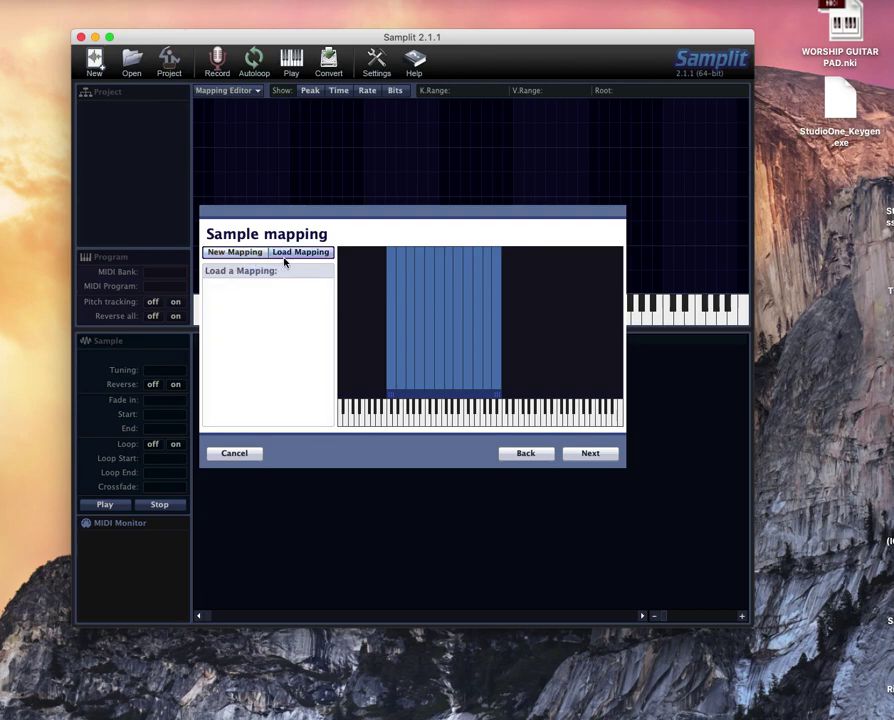
left_click(212, 253)
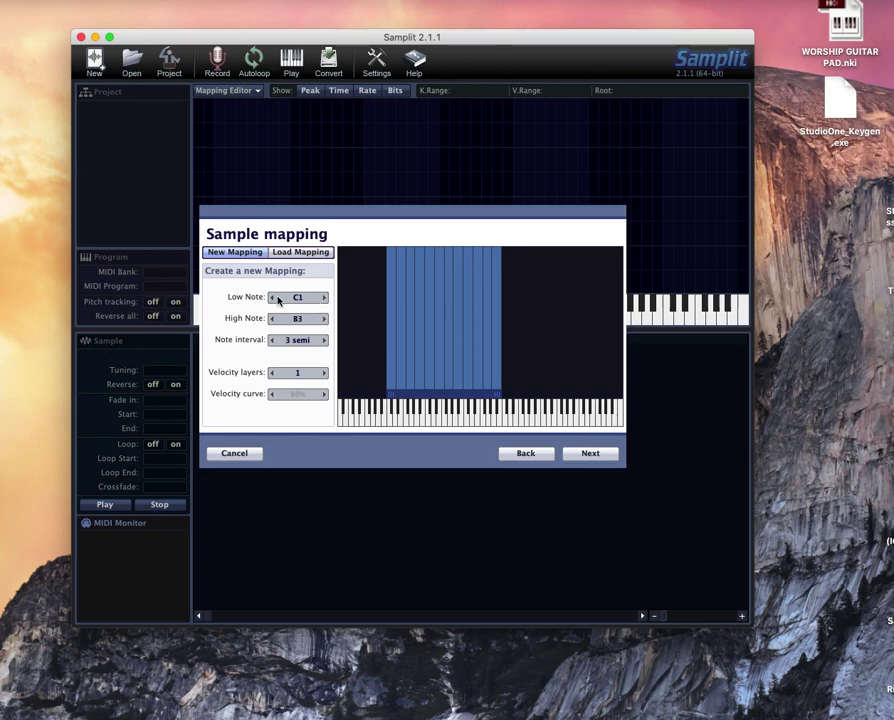
left_click(323, 319)
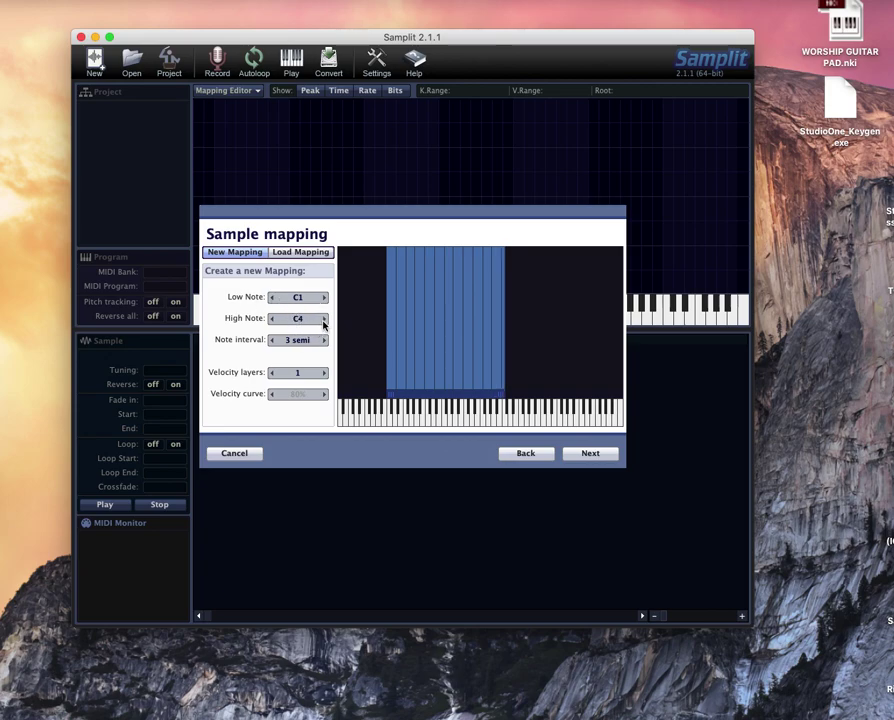
left_click(323, 319)
left_click(323, 319)
left_click(323, 319)
left_click(323, 319)
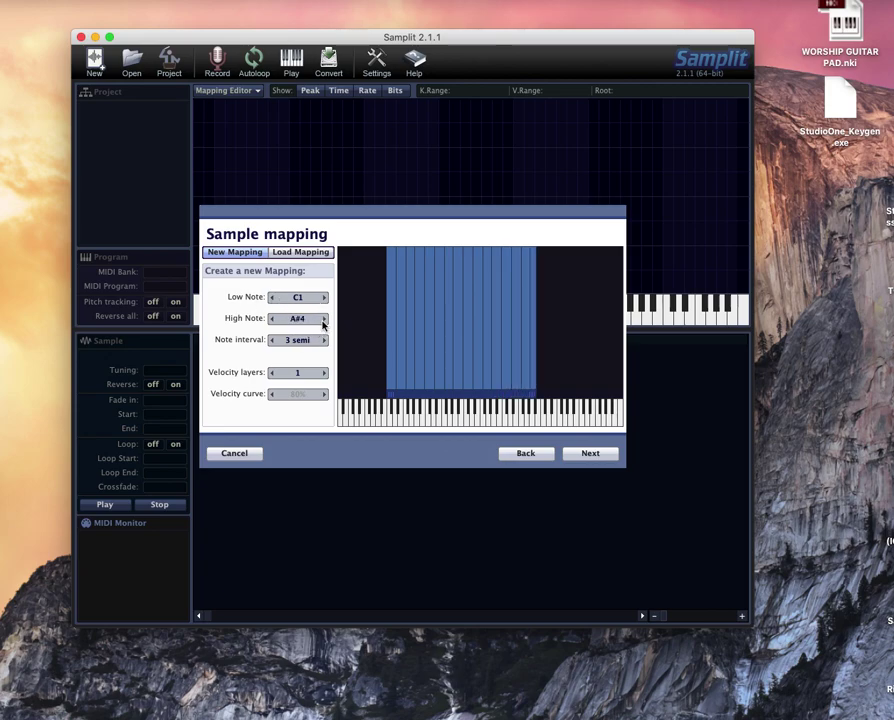
left_click(323, 319)
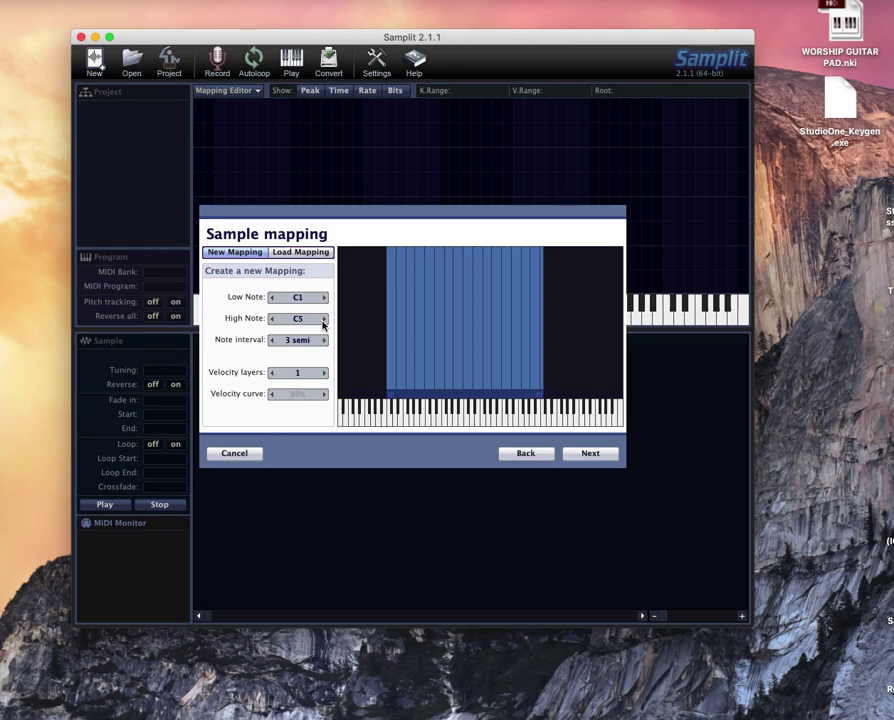
- Set the sample mapping's note interval to 9 semitones
left_click(273, 340)
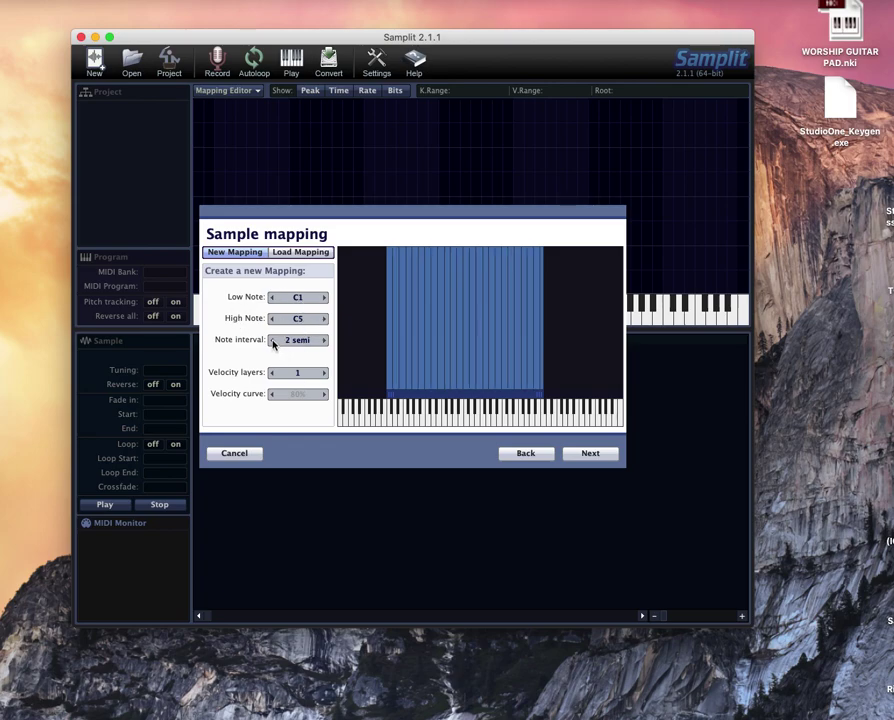
left_click(325, 341)
left_click(325, 341)
left_click(325, 341)
left_click(325, 341)
left_click(325, 341)
left_click(325, 341)
left_click(325, 341)
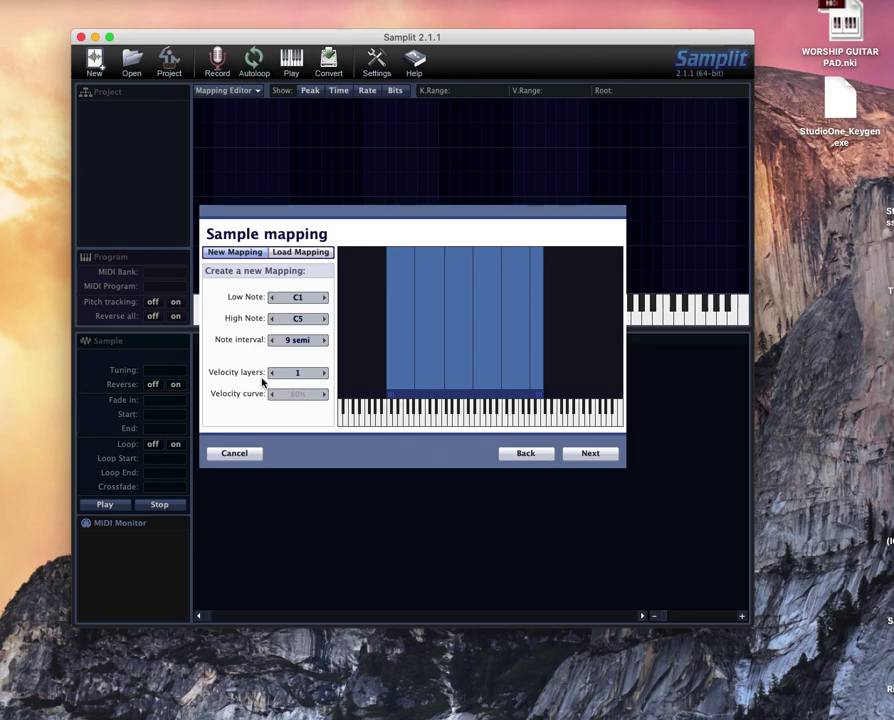
- Try two and three velocity layers for the sample mapping and return to a single layer
left_click(324, 373)
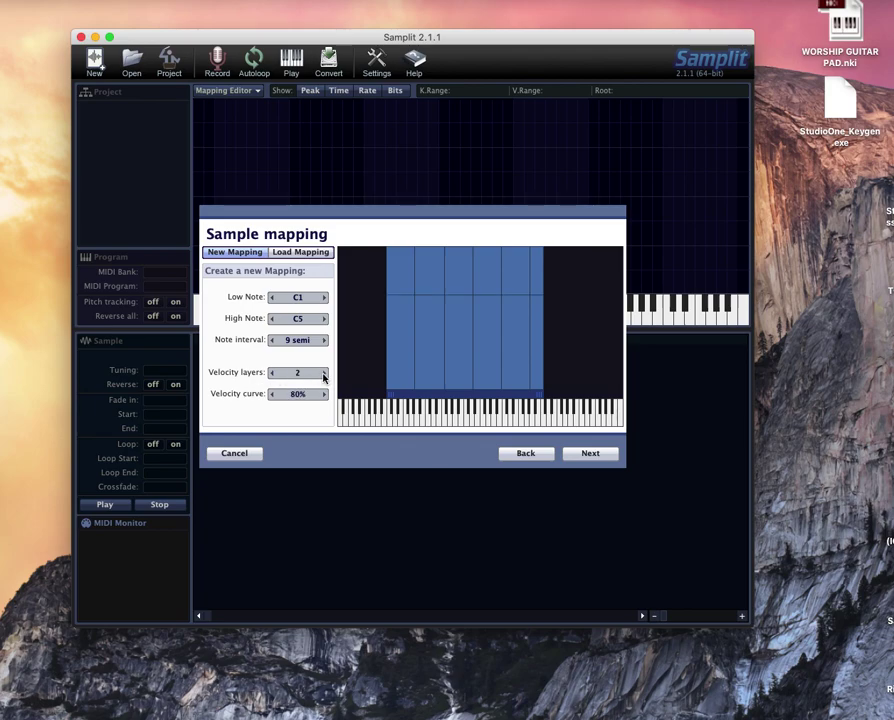
left_click(324, 373)
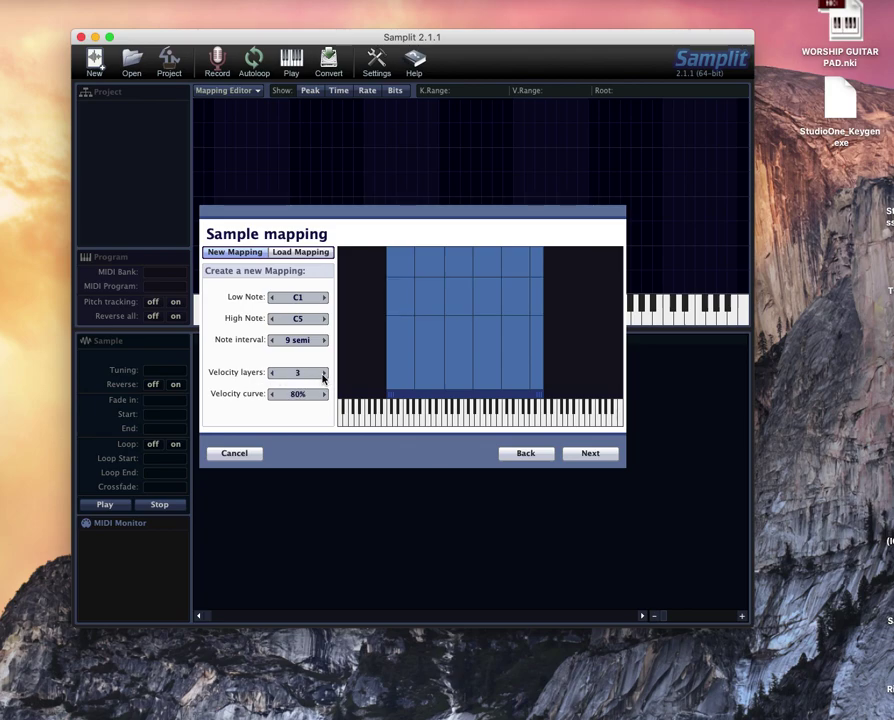
left_click(273, 373)
left_click(273, 373)
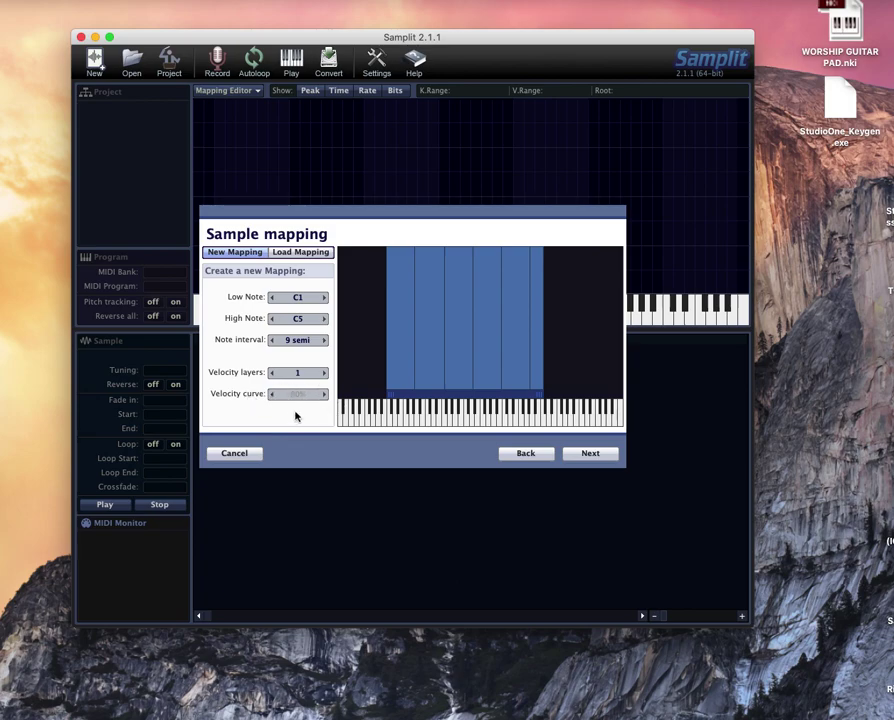
- Accept the mapping, choose Percussive (long) as the sound type with MIDI note off at 6 seconds, and finish the project setup
left_click(592, 455)
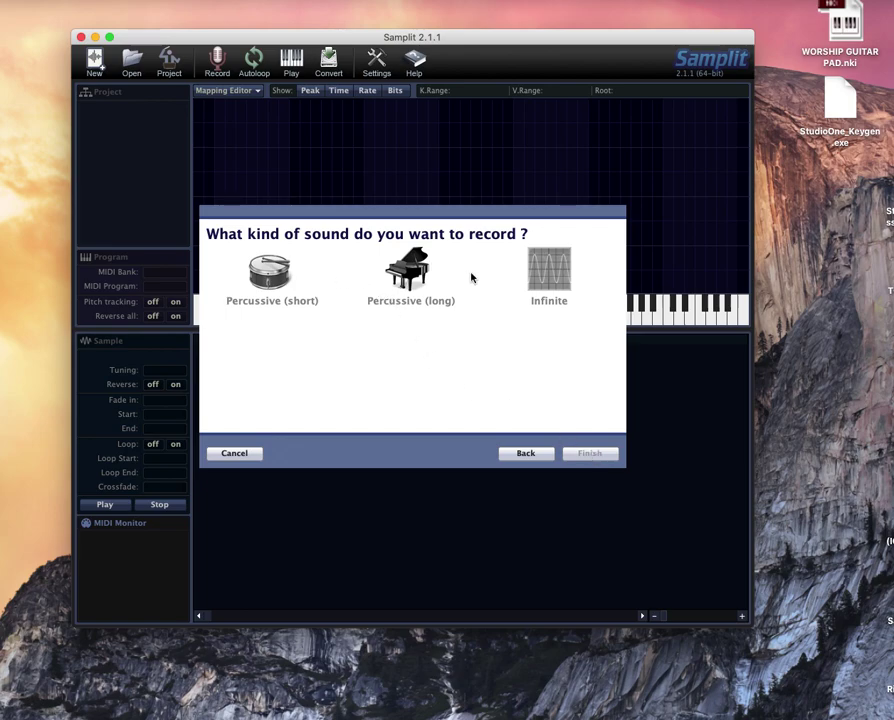
left_click(398, 282)
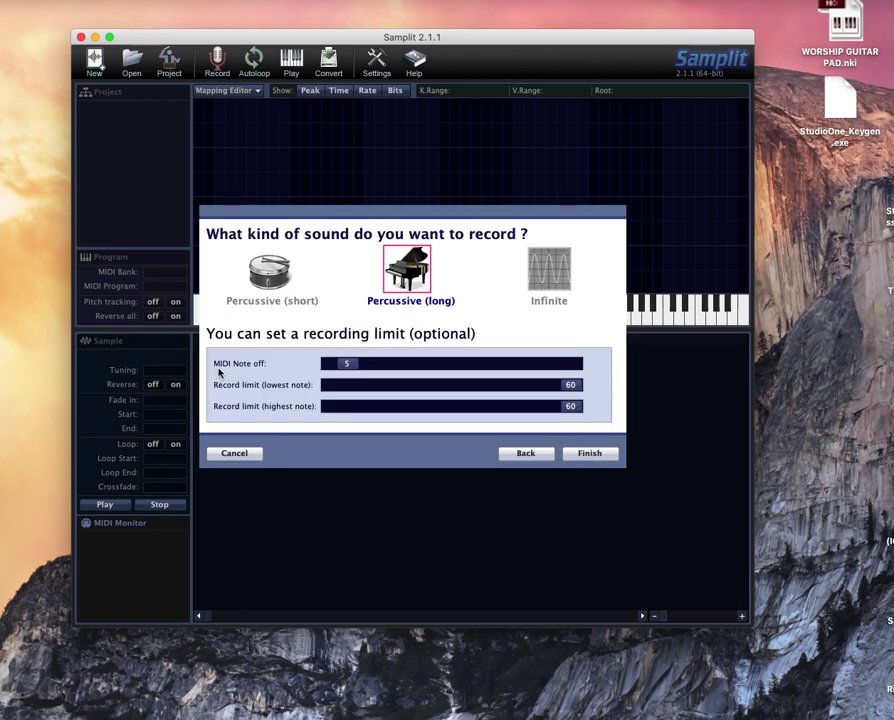
left_click_drag(352, 360, 356, 368)
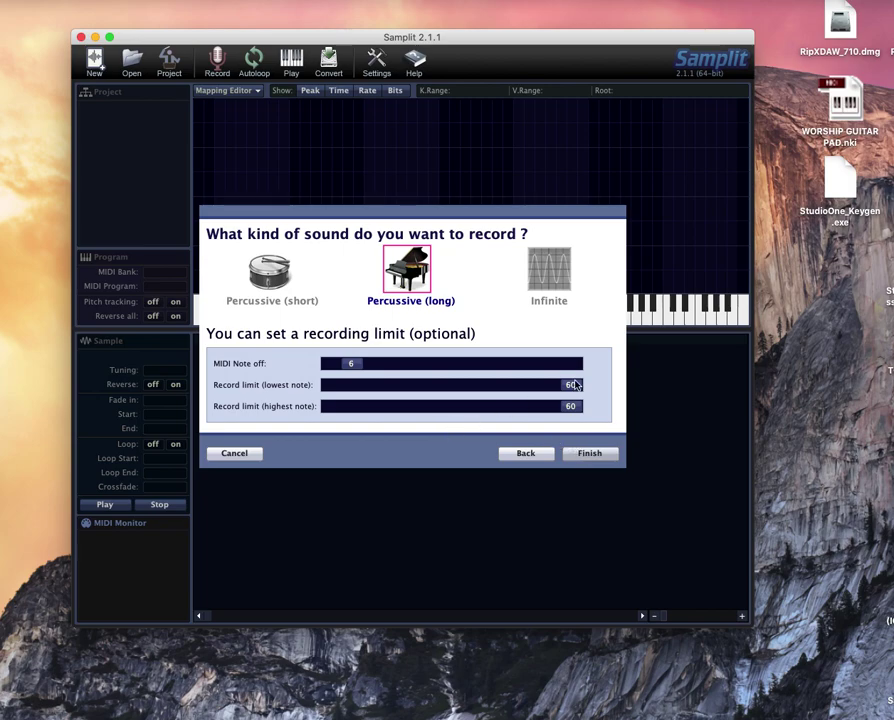
key("Return")
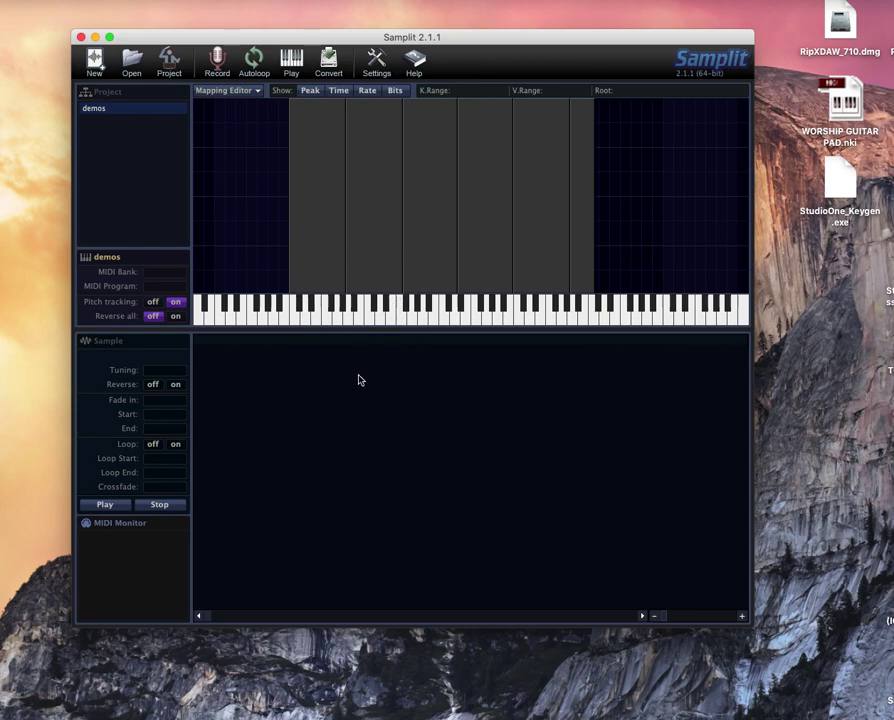
- Open the recorder and load the Xpand!2_x64 instrument on the first input channel
left_click(228, 71)
left_click_drag(439, 72, 433, 128)
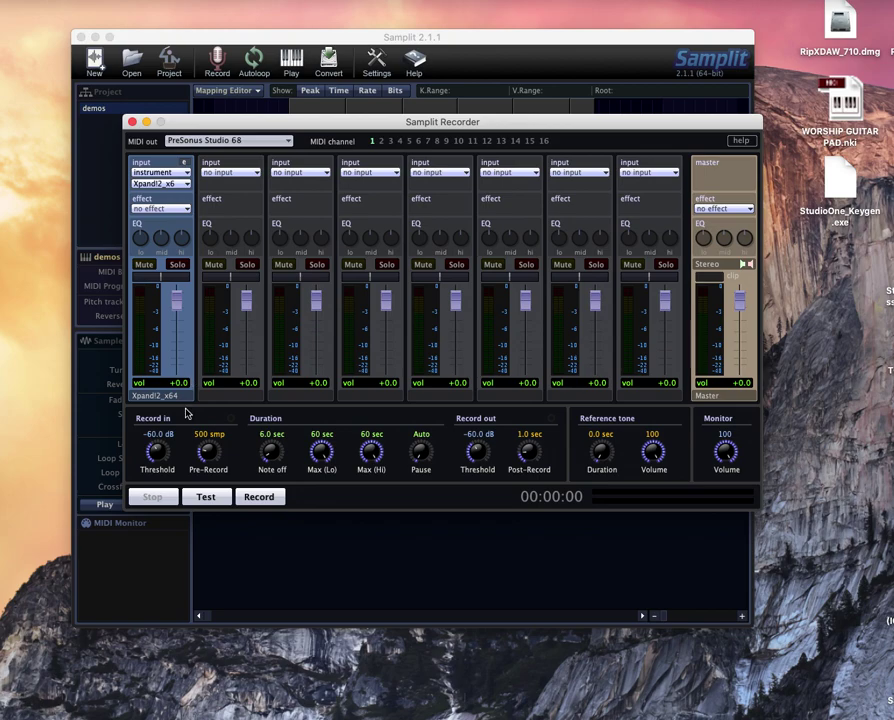
left_click(180, 184)
mouse_move(215, 204)
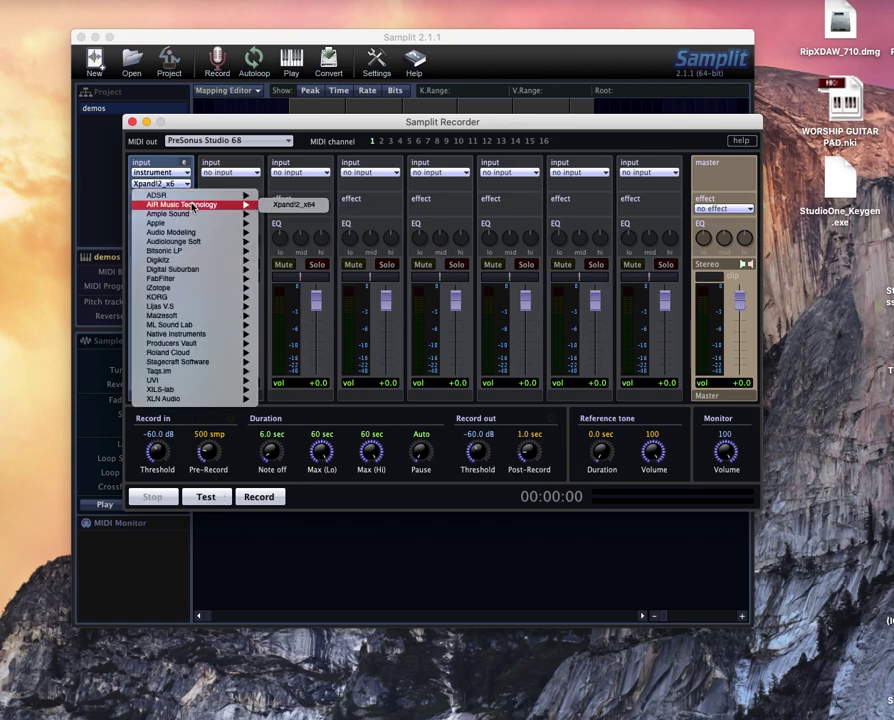
left_click(298, 205)
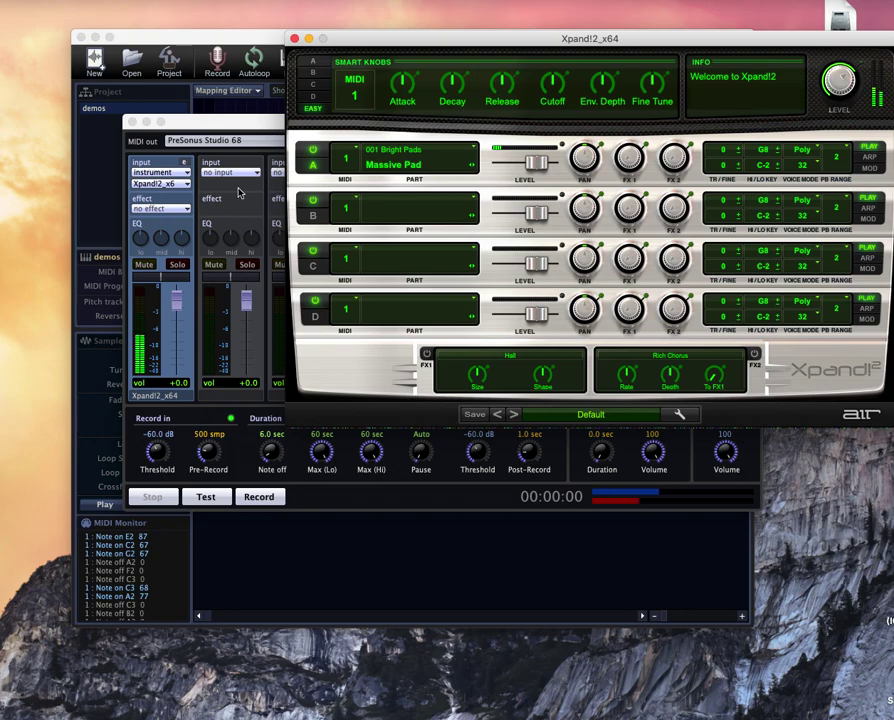
- Browse the sound categories of part A in Xpand!2 and set the part to None
left_click(388, 167)
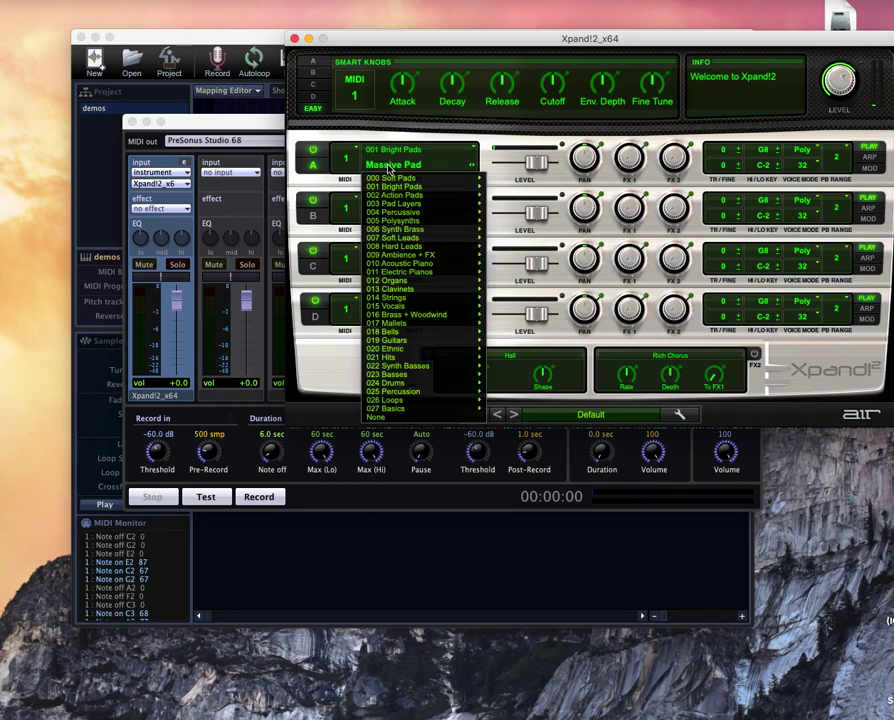
mouse_move(418, 306)
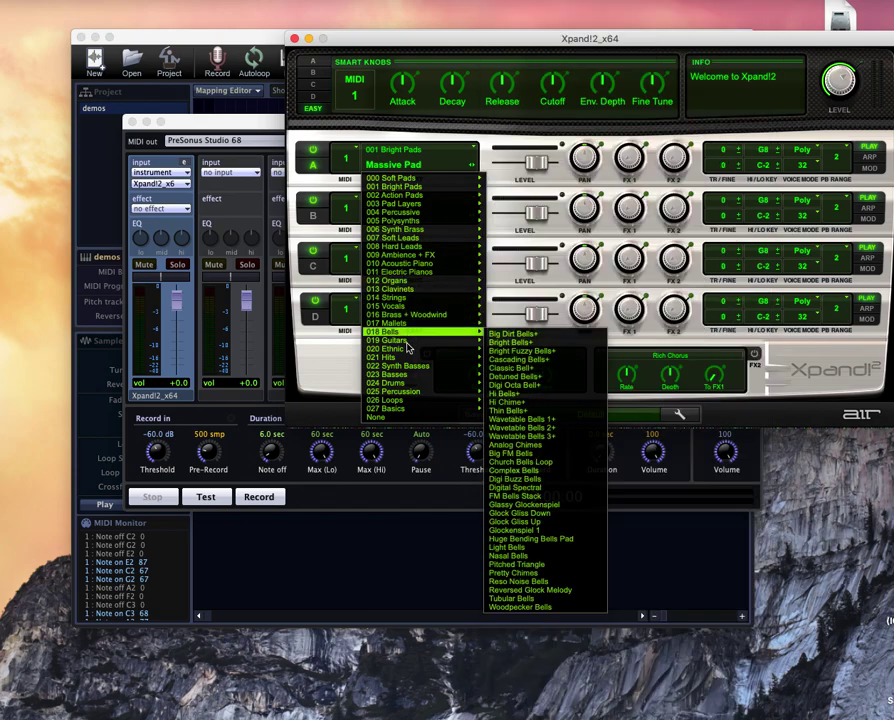
mouse_move(403, 358)
mouse_move(402, 384)
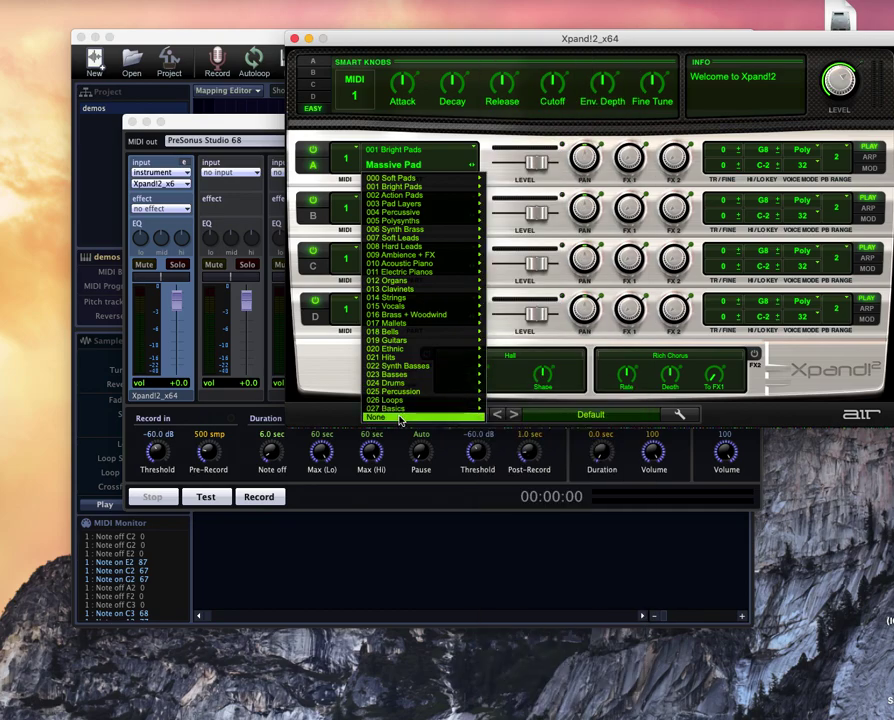
left_click(405, 418)
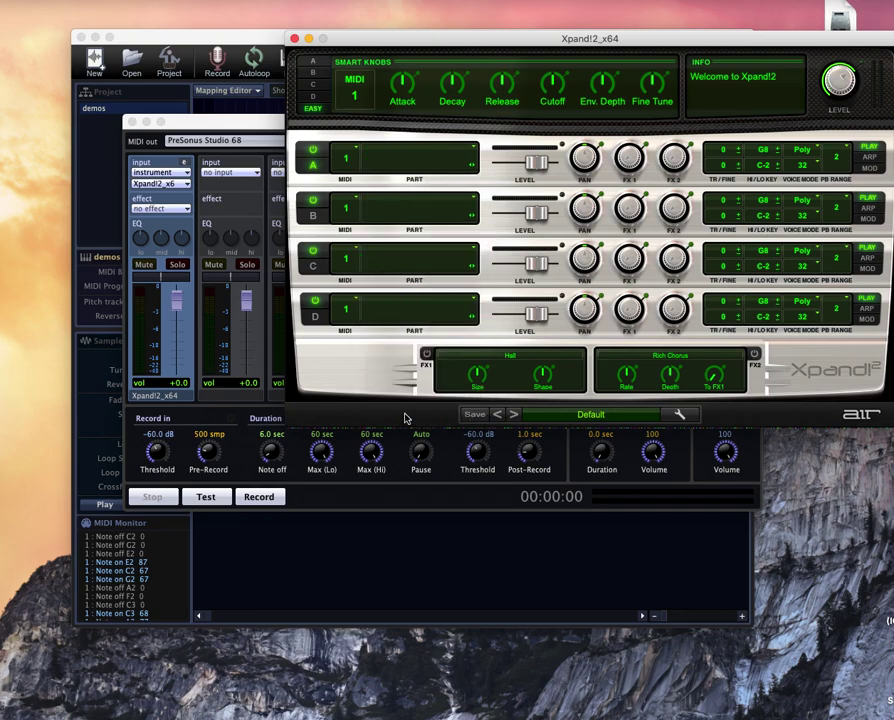
- Load the PWM Piano+ sound from 011 Electric Pianos into part A and close the Xpand!2 window
left_click(440, 174)
mouse_move(425, 418)
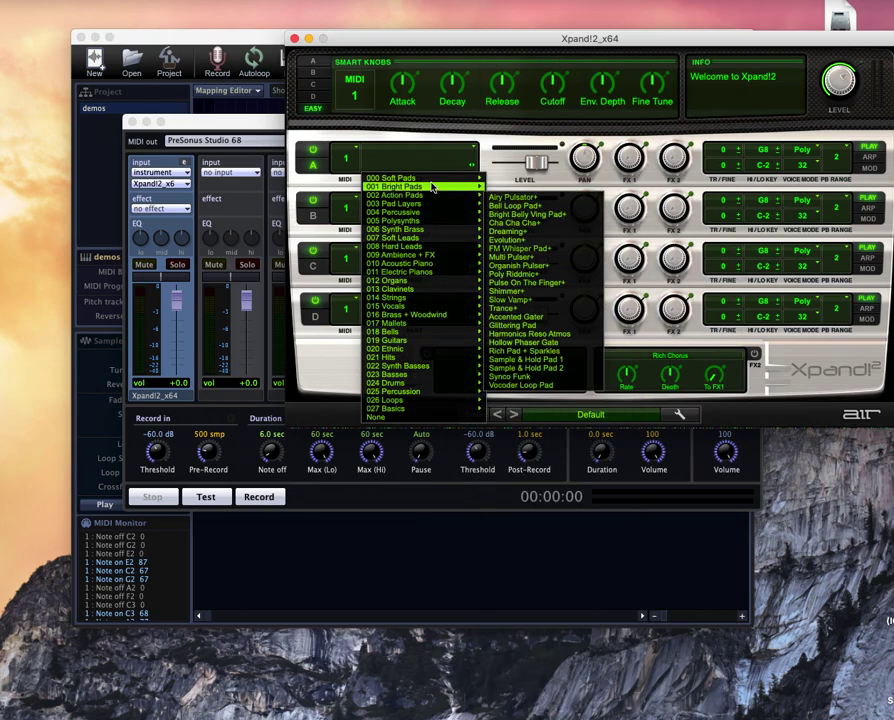
mouse_move(432, 184)
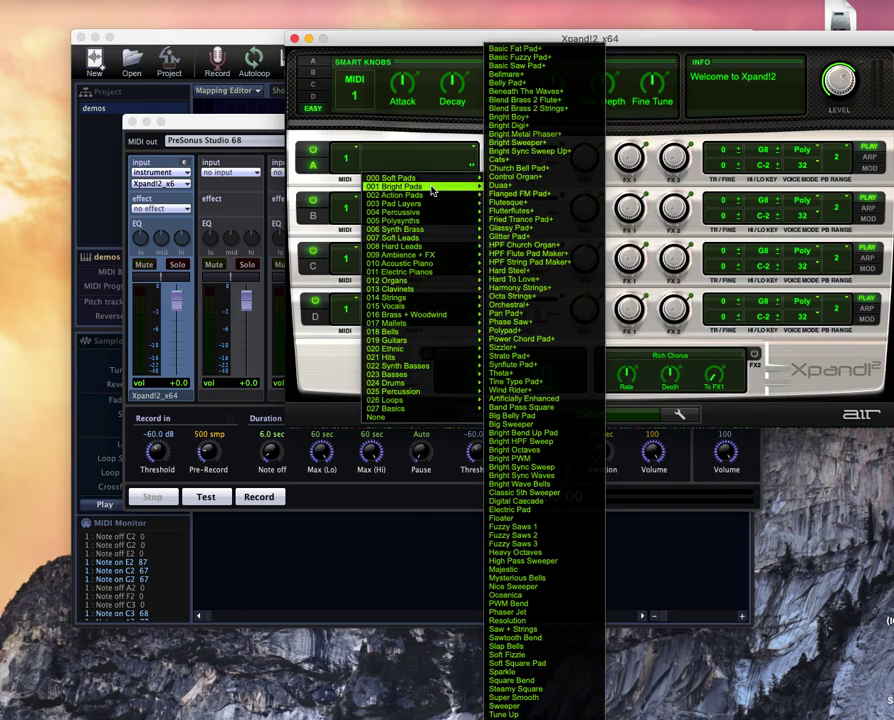
mouse_move(422, 222)
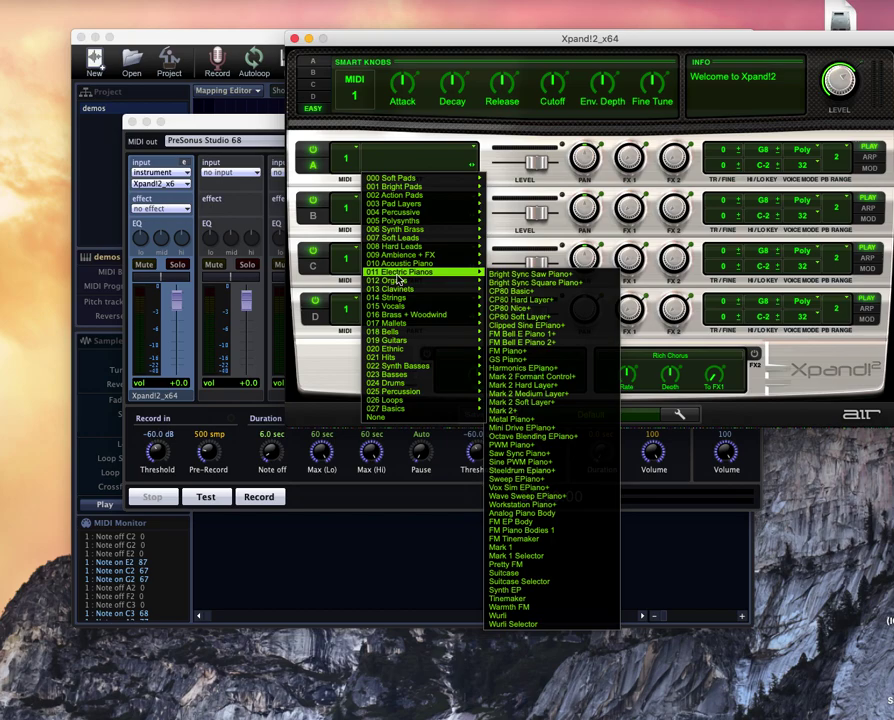
left_click(520, 445)
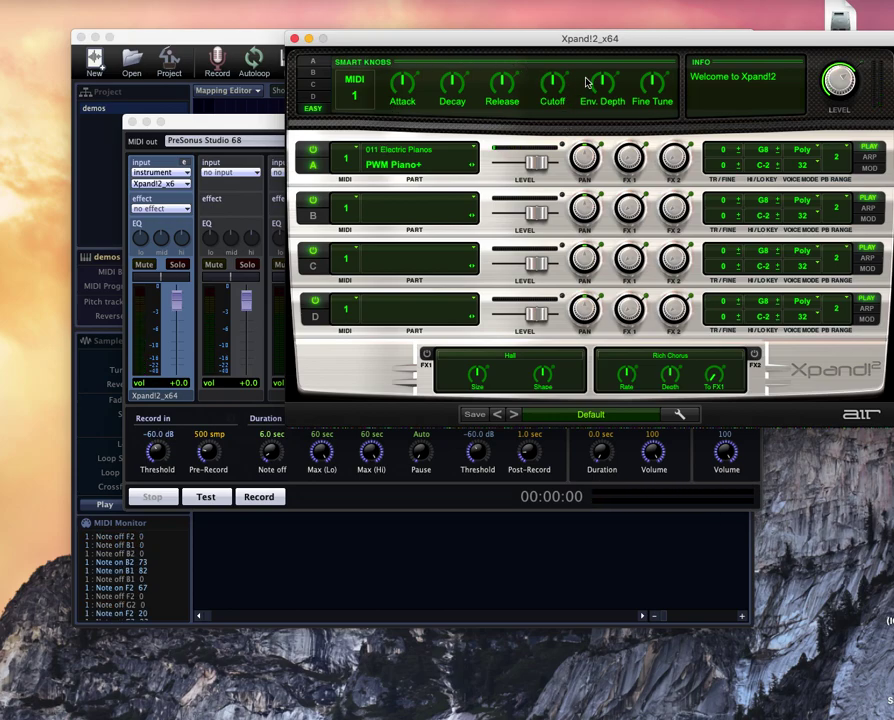
left_click_drag(550, 40, 370, 205)
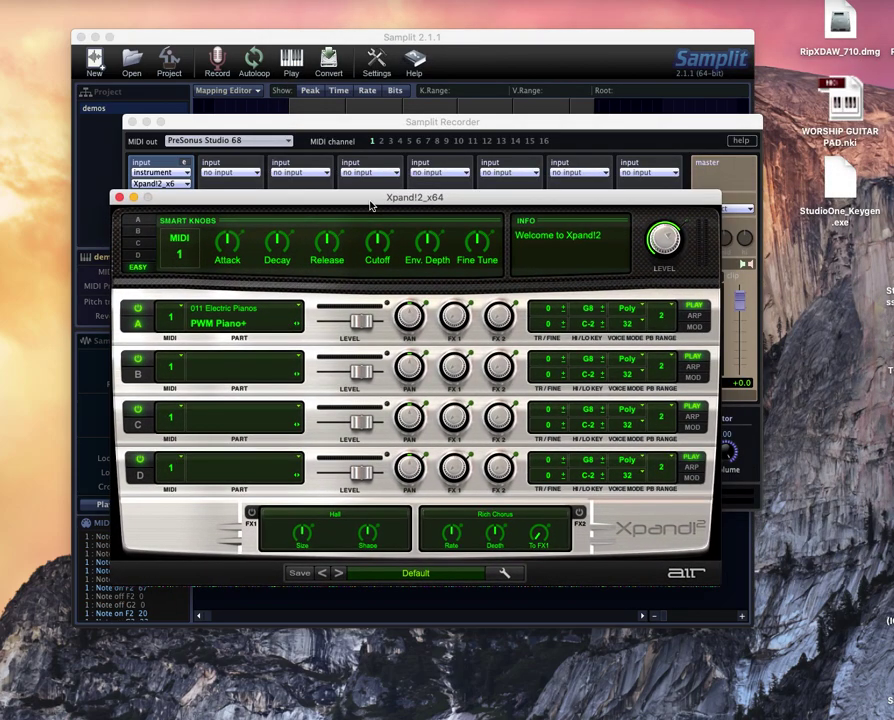
left_click(252, 333)
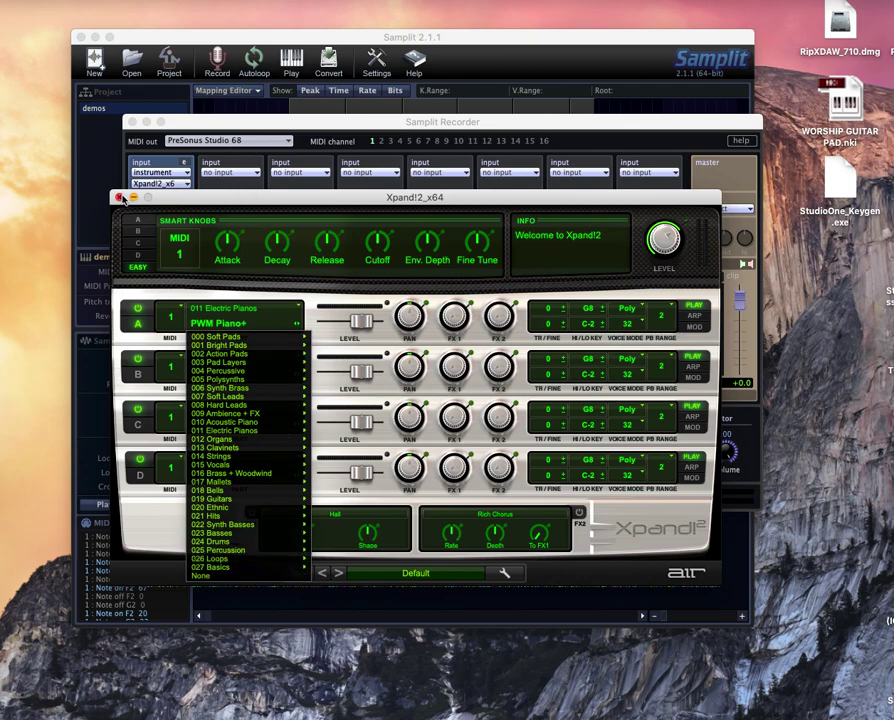
left_click(119, 198)
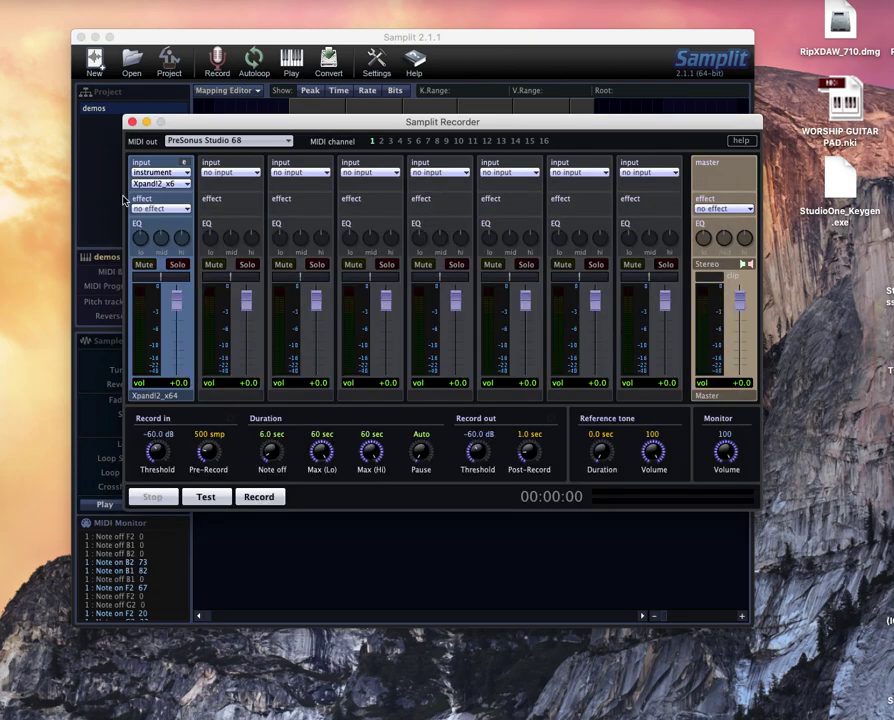
- Run a test recording of the instrument in the recorder and stop it
left_click(201, 502)
left_click(205, 500)
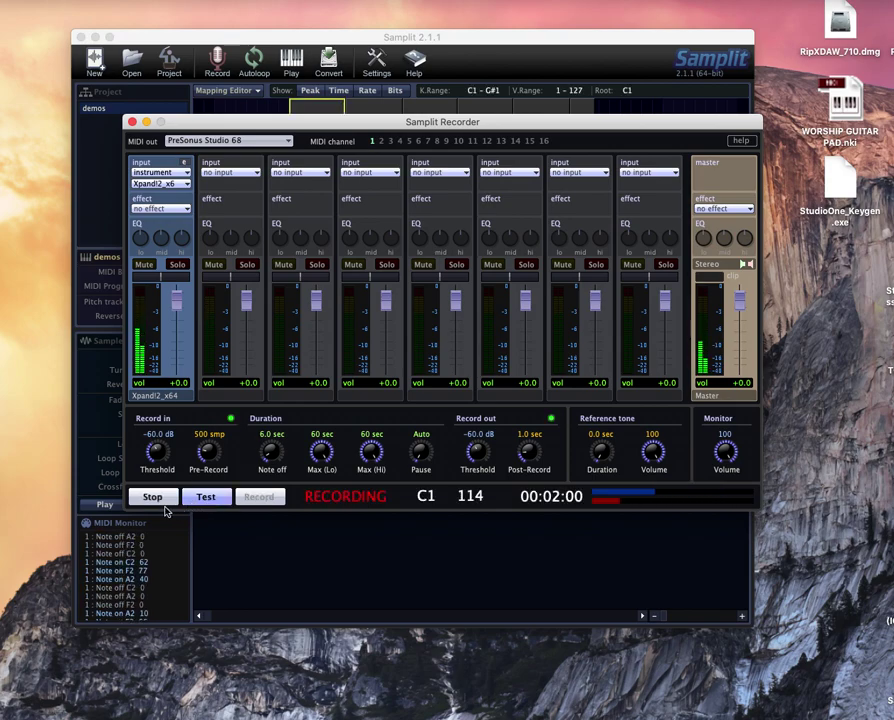
left_click(162, 503)
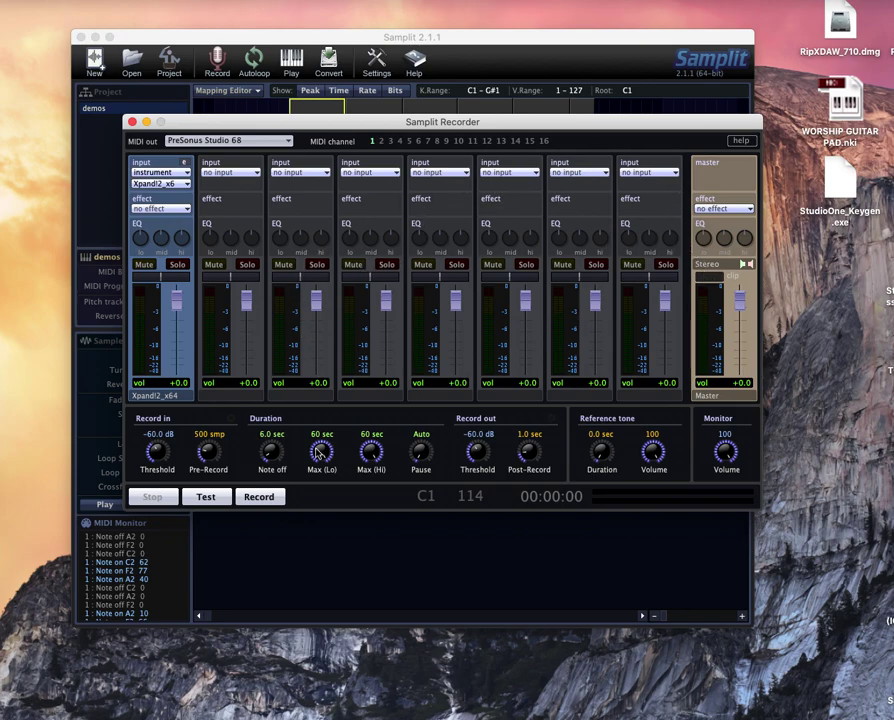
- Record the samples for every key zone of the demos program and close the recorder
left_click(259, 497)
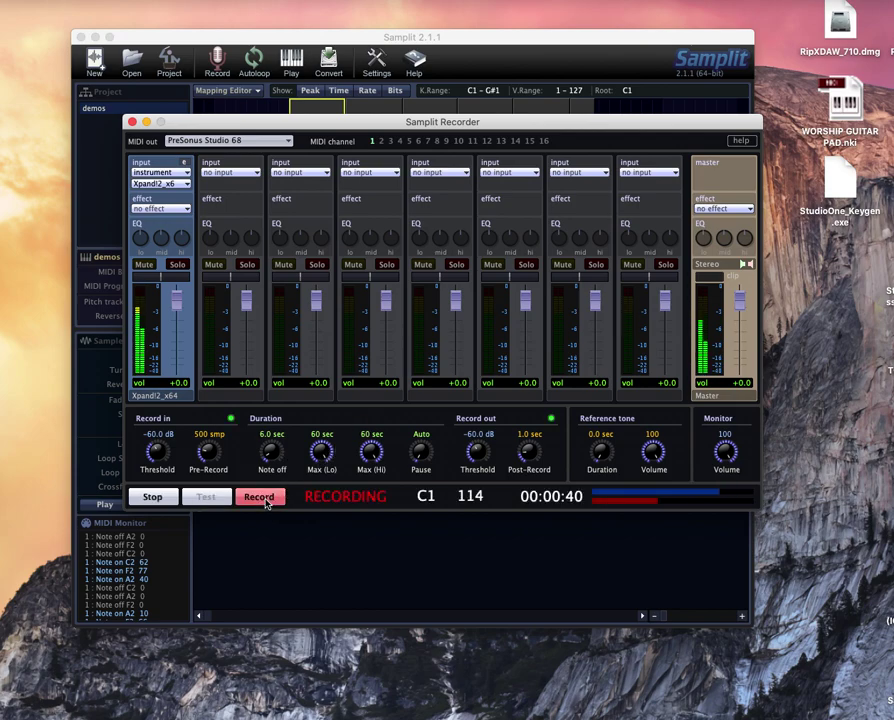
left_click_drag(370, 124, 334, 392)
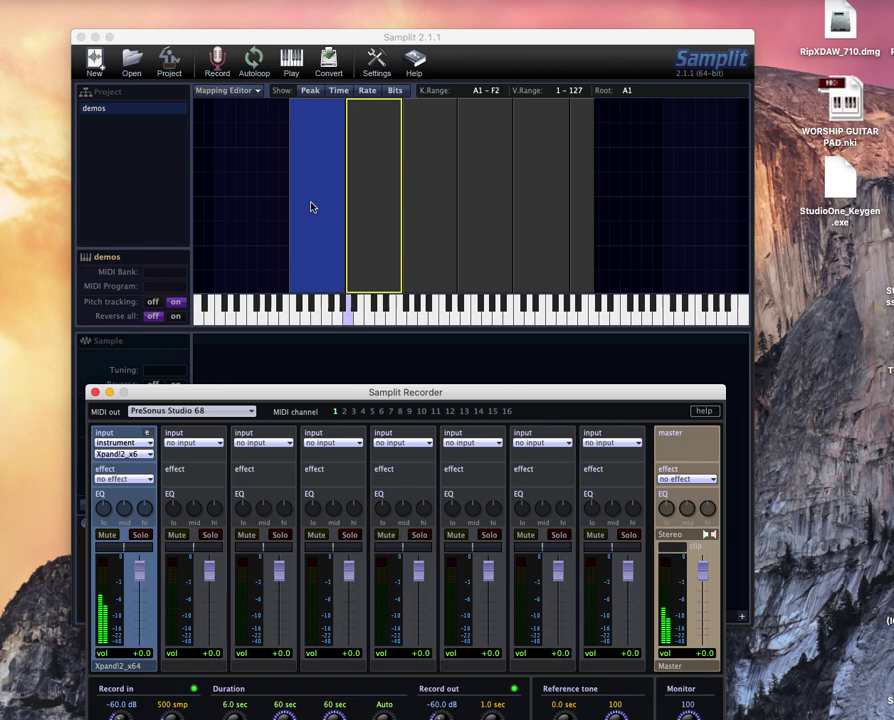
left_click_drag(239, 397, 754, 395)
left_click(319, 253)
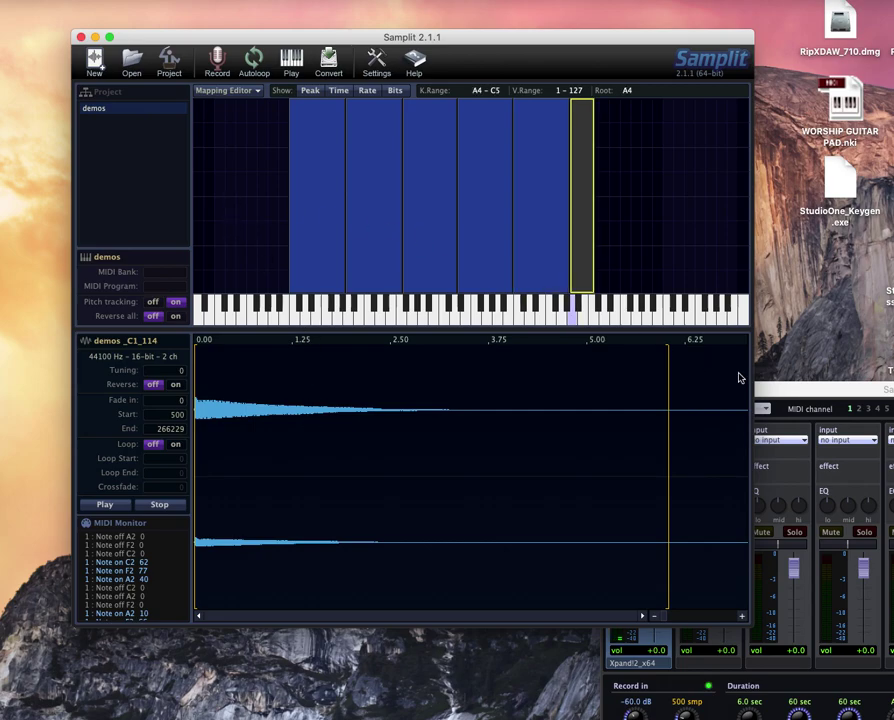
left_click_drag(810, 398, 416, 356)
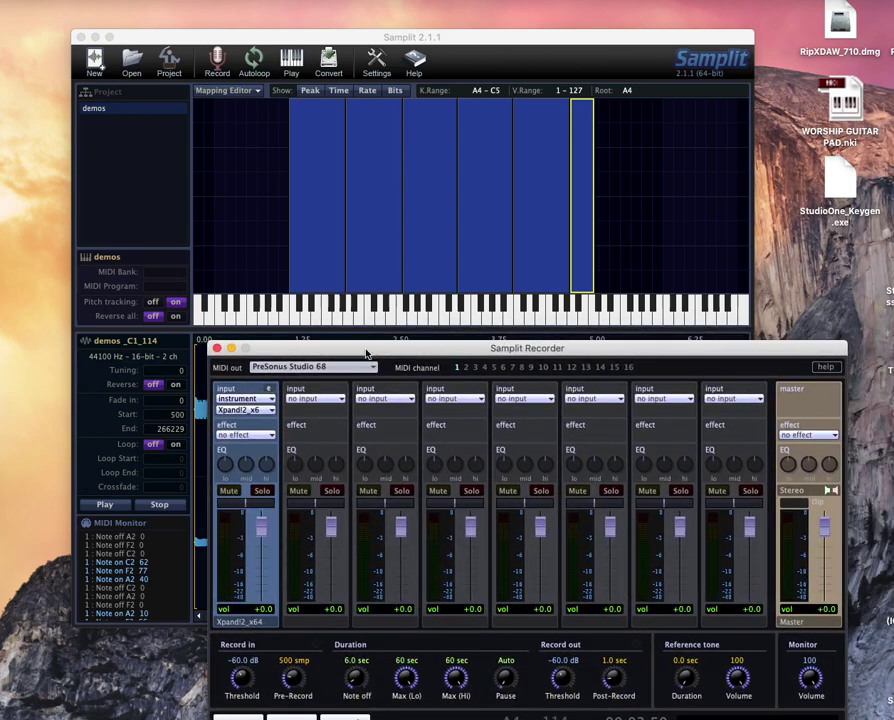
left_click(217, 348)
- Audition the recorded samples across the key zones in the mapping editor
left_click(342, 216)
left_click(362, 216)
left_click(435, 217)
left_click(488, 220)
left_click(528, 220)
left_click(575, 219)
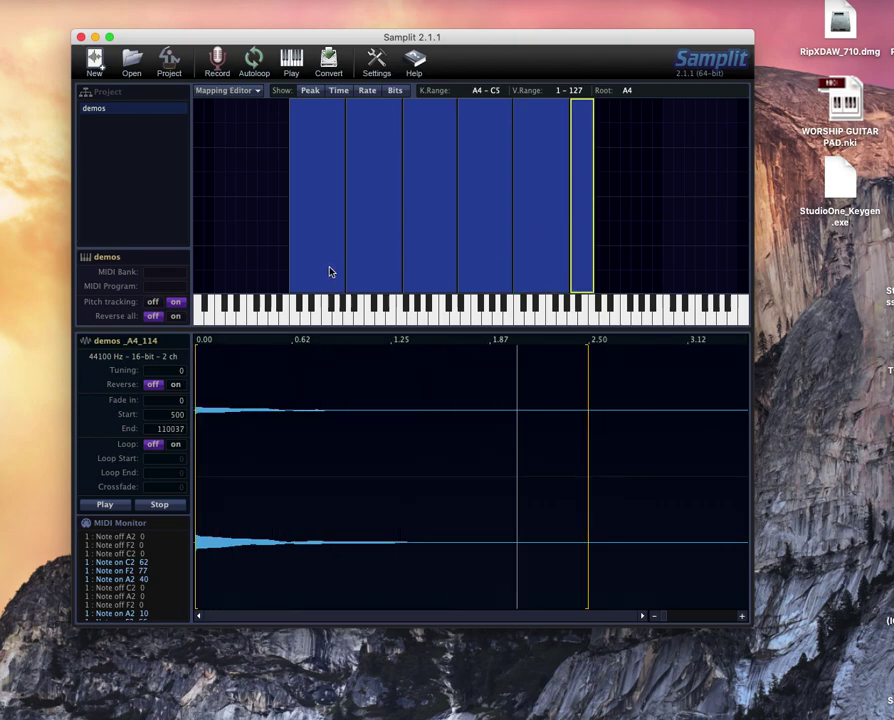
- Convert the demos program to Soundfont (sf2) format as a single instrument
left_click(328, 60)
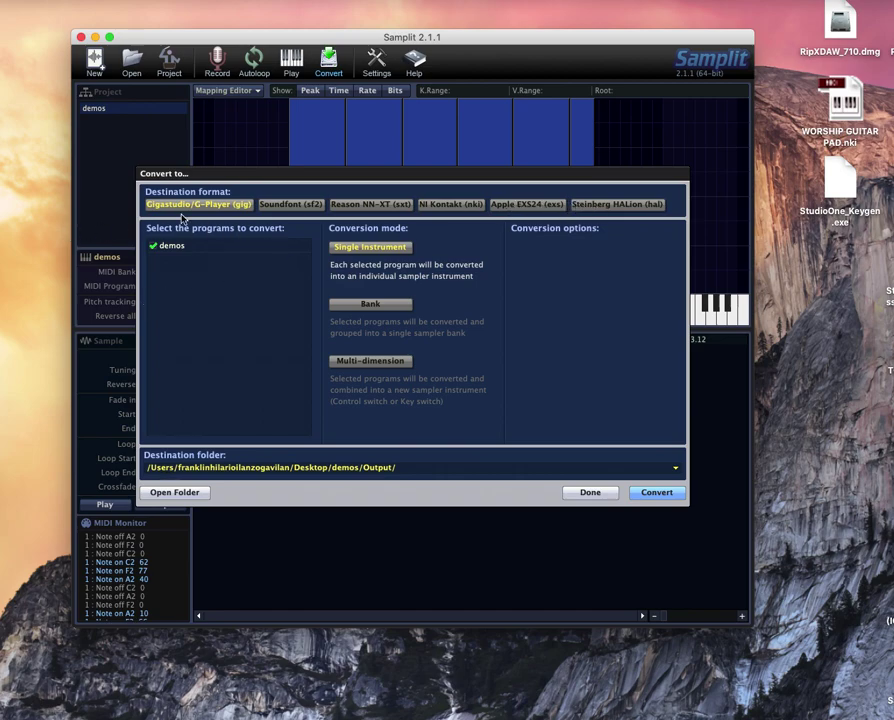
left_click(290, 204)
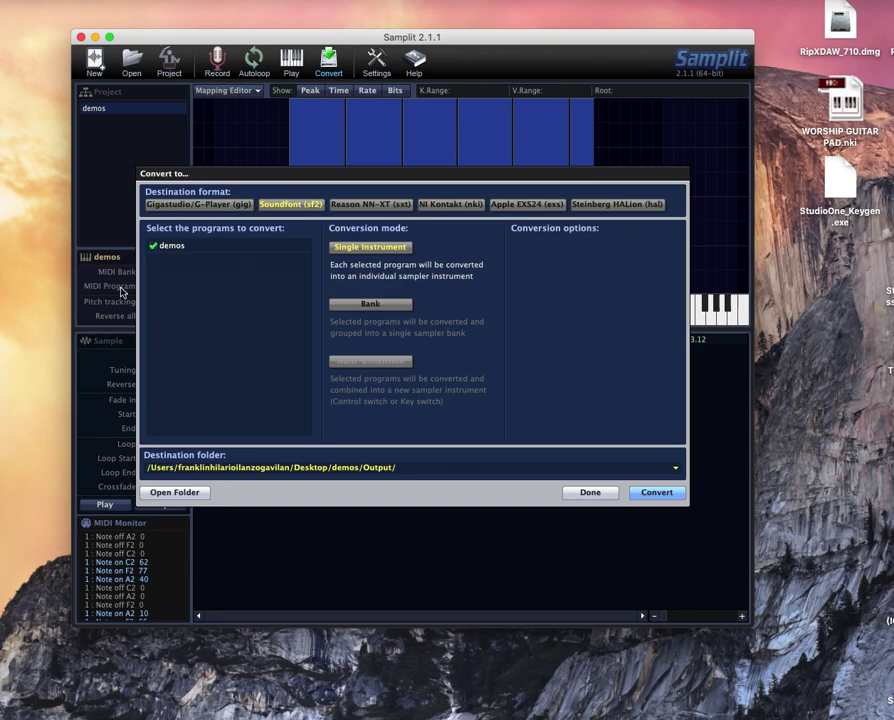
left_click(671, 495)
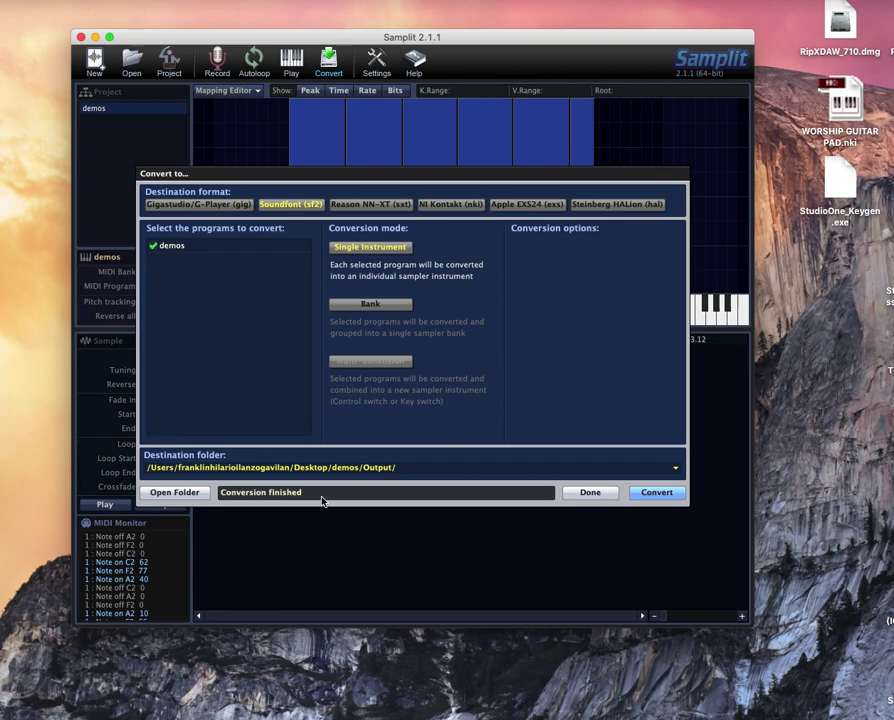
- Move the exported demos .sf2 file from the Output folder to the desktop and quit Samplit
left_click(200, 493)
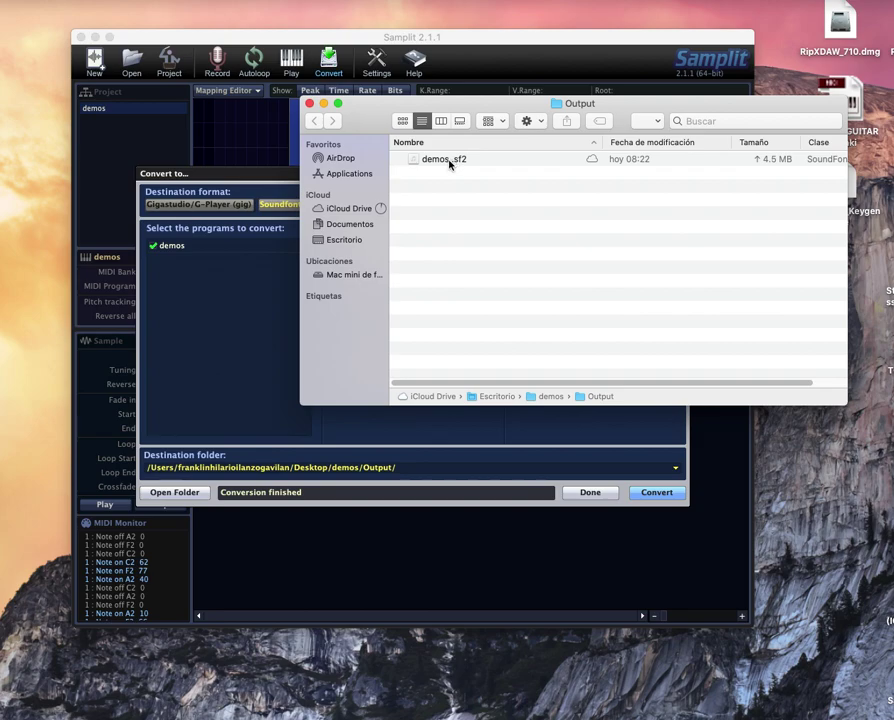
left_click(452, 162)
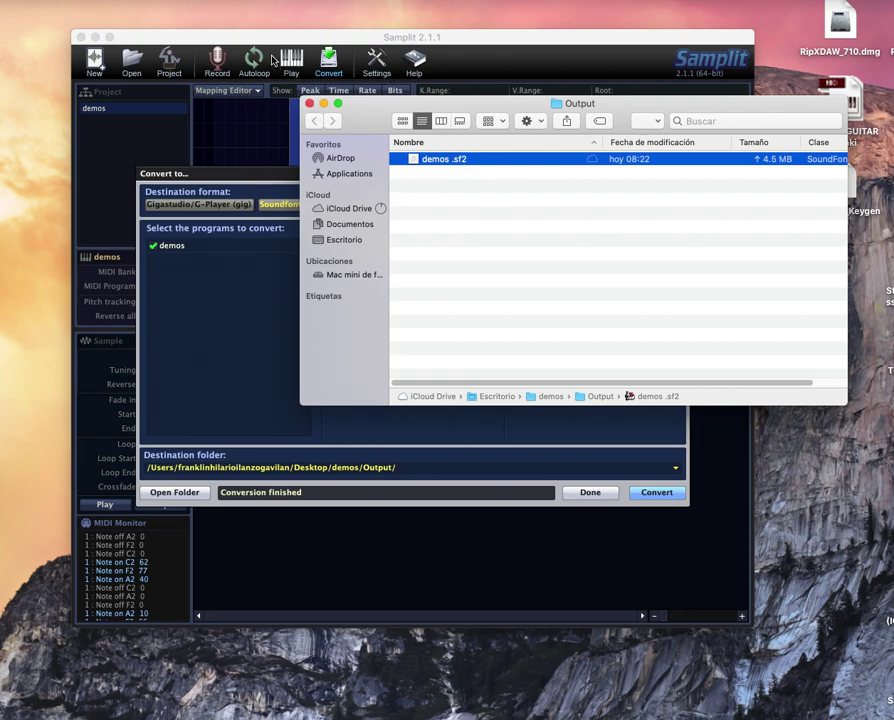
left_click_drag(236, 46, 233, 398)
left_click_drag(432, 159, 196, 166)
left_click(310, 104)
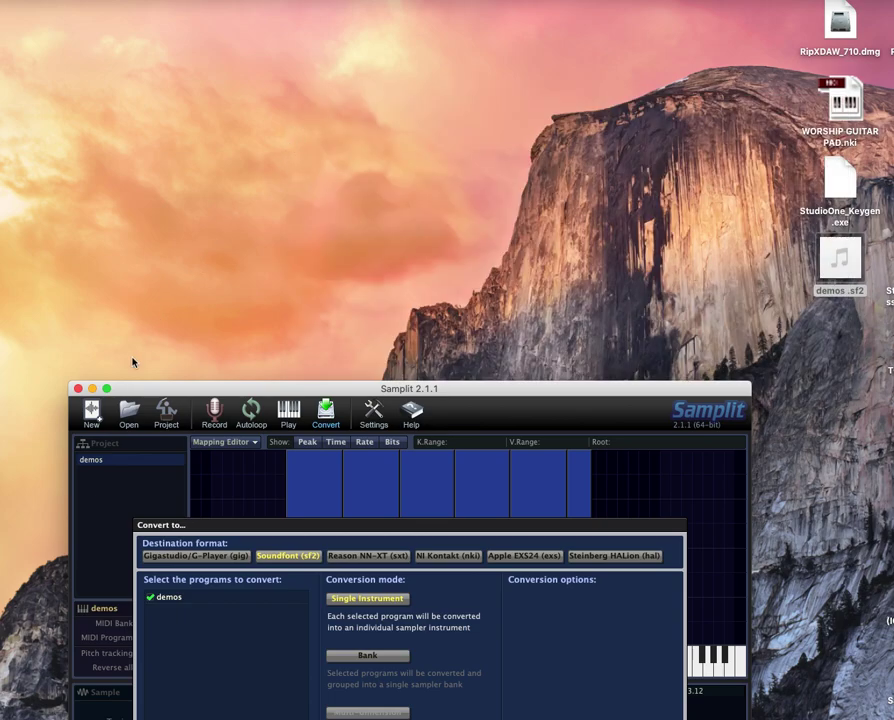
left_click_drag(134, 388, 152, 396)
key("super+q")
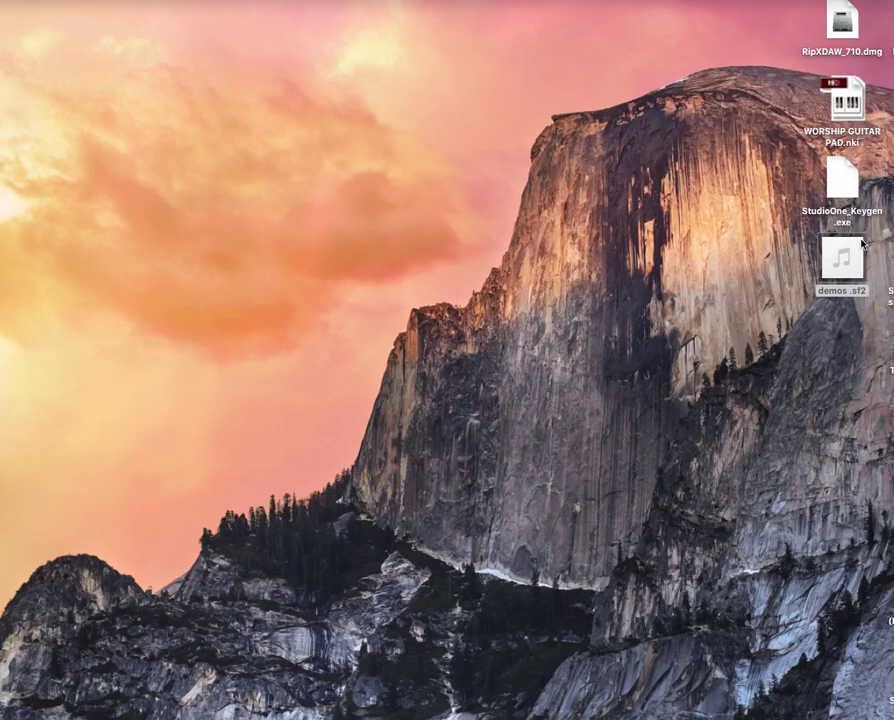
left_click(820, 300)
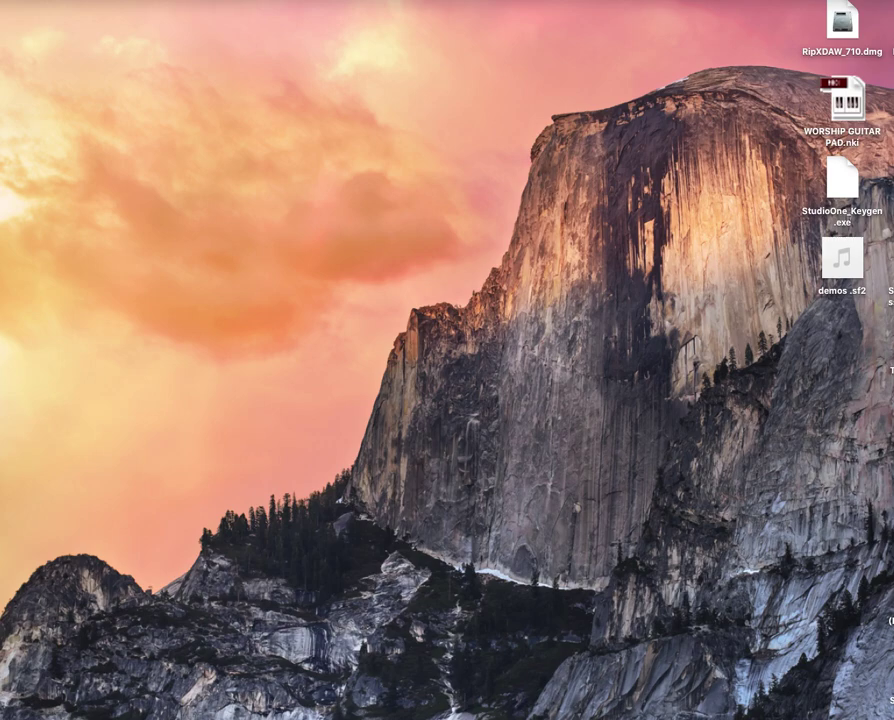
- Search for GrandSuite in Spotlight and launch it
key("super+space")
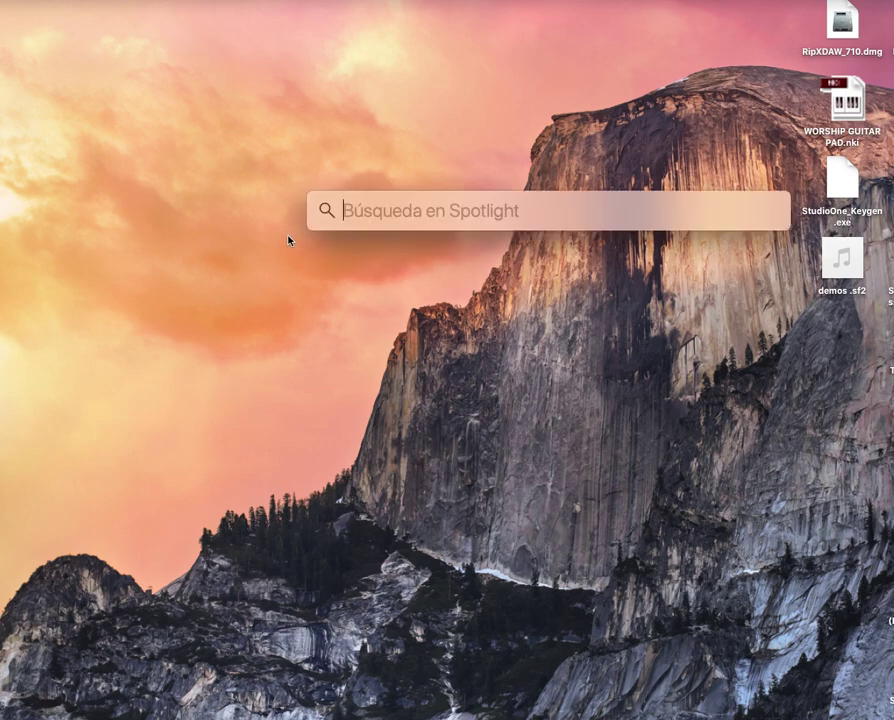
type("ME")
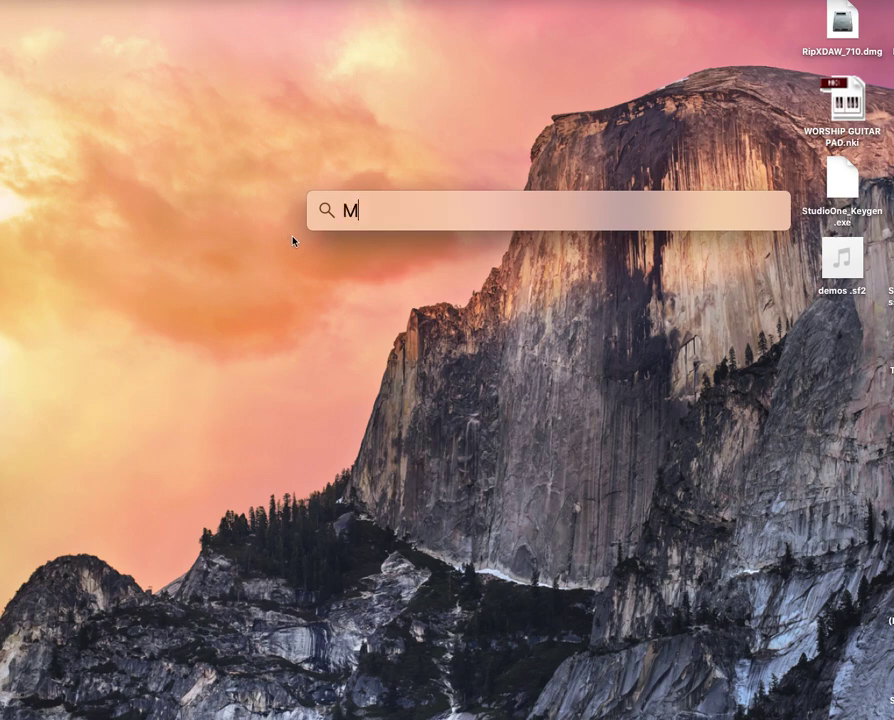
key("BackSpace")
key("BackSpace")
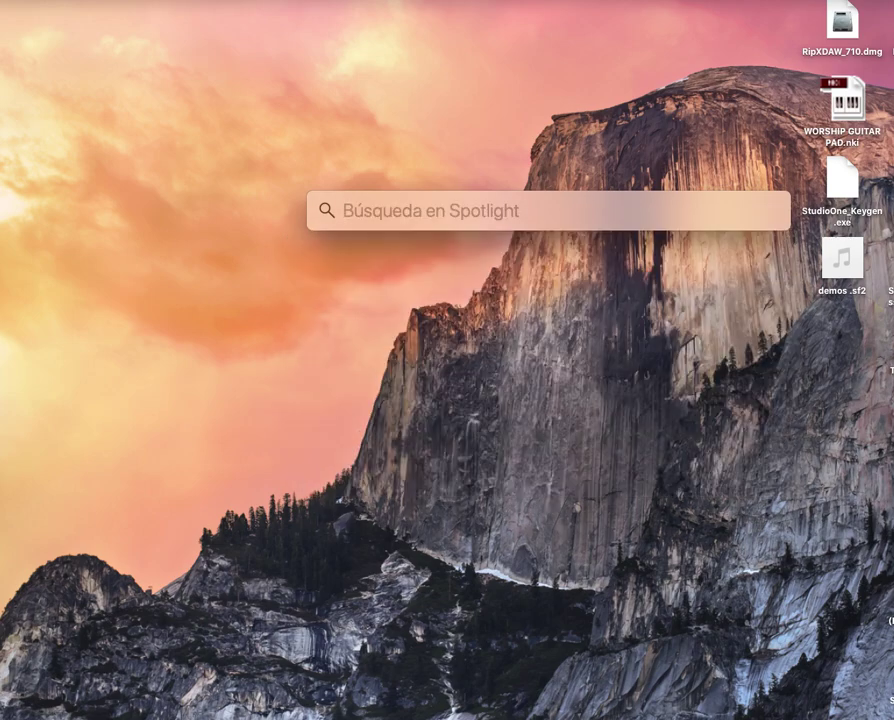
type("GRandSuite")
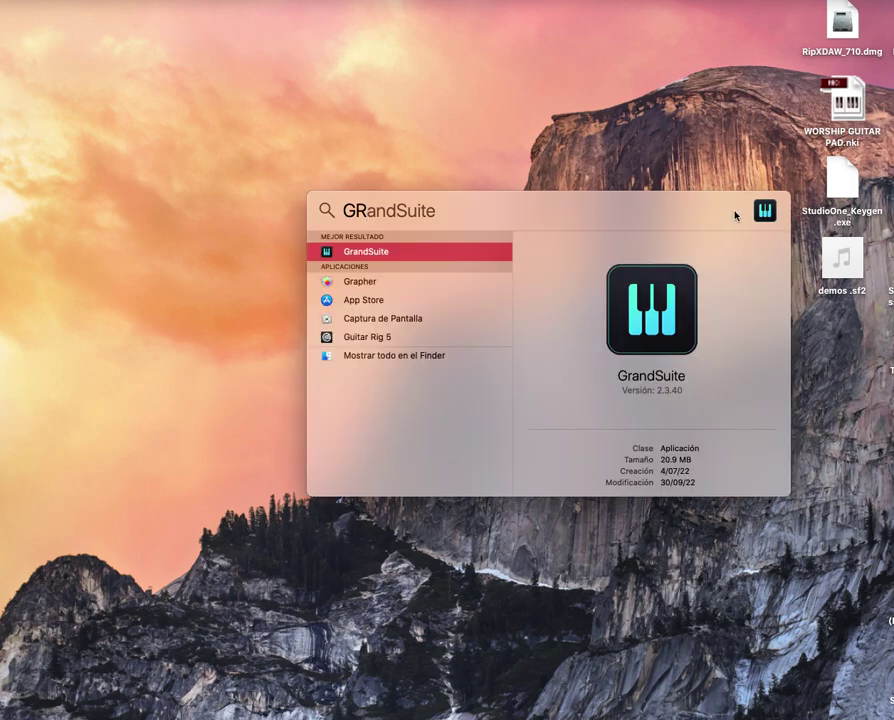
key("Return")
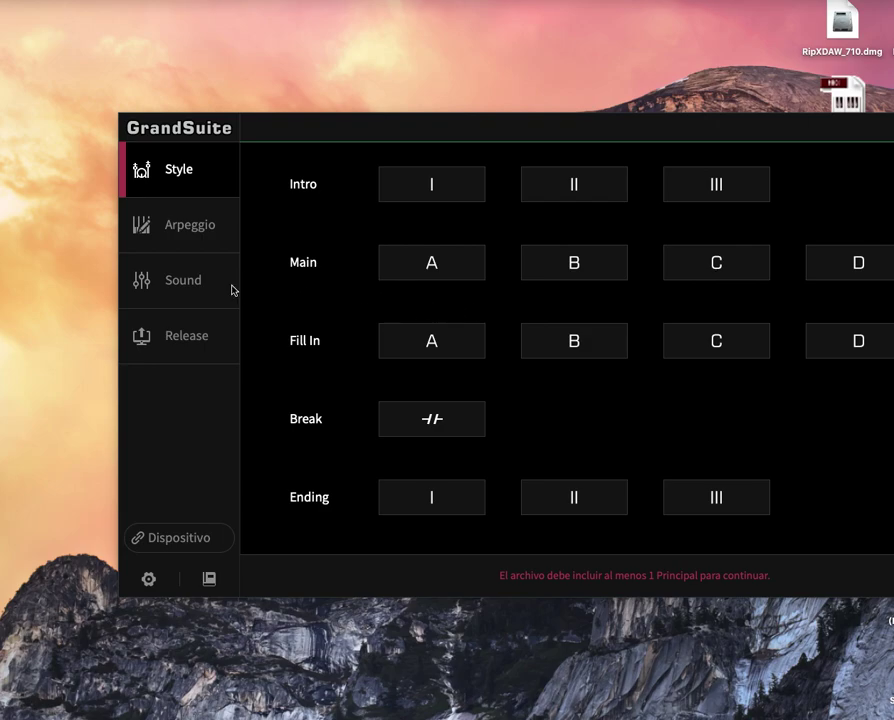
- Create a new General Sound in the Sound section of GrandSuite
left_click(194, 284)
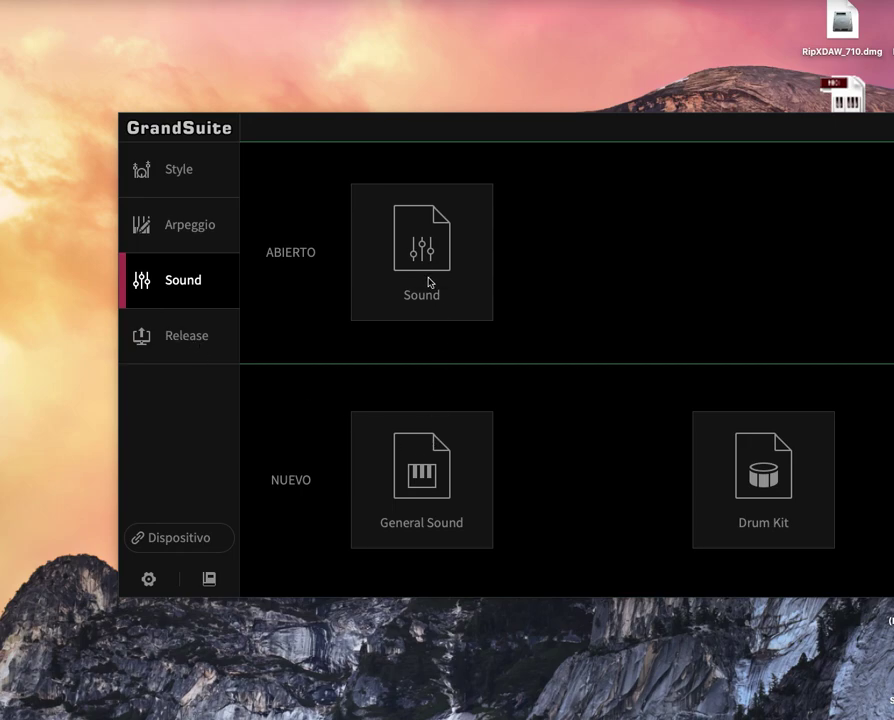
left_click(428, 283)
left_click(762, 397)
left_click(433, 493)
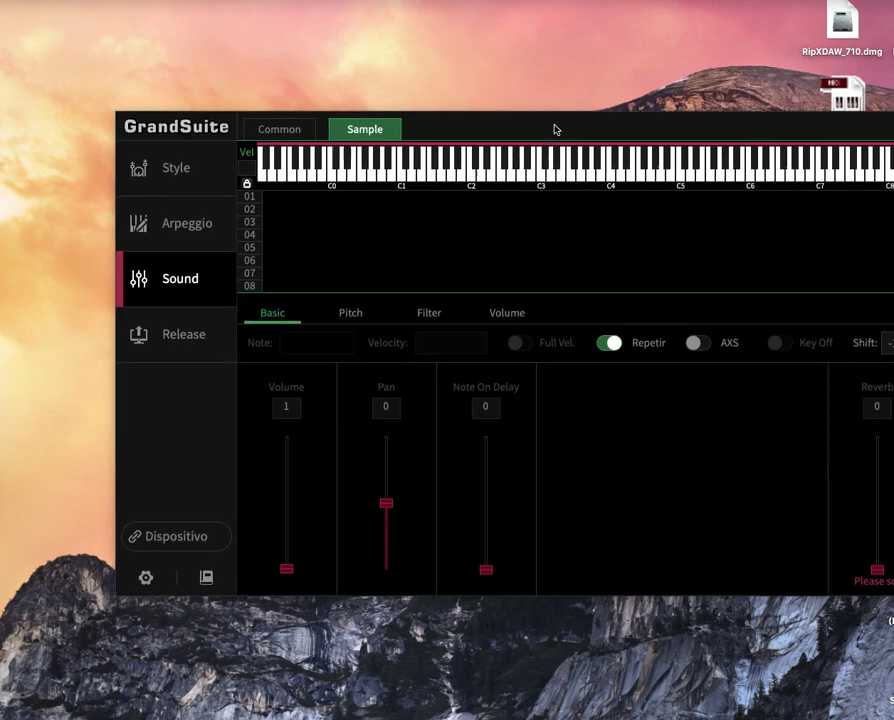
left_click_drag(556, 132, 464, 128)
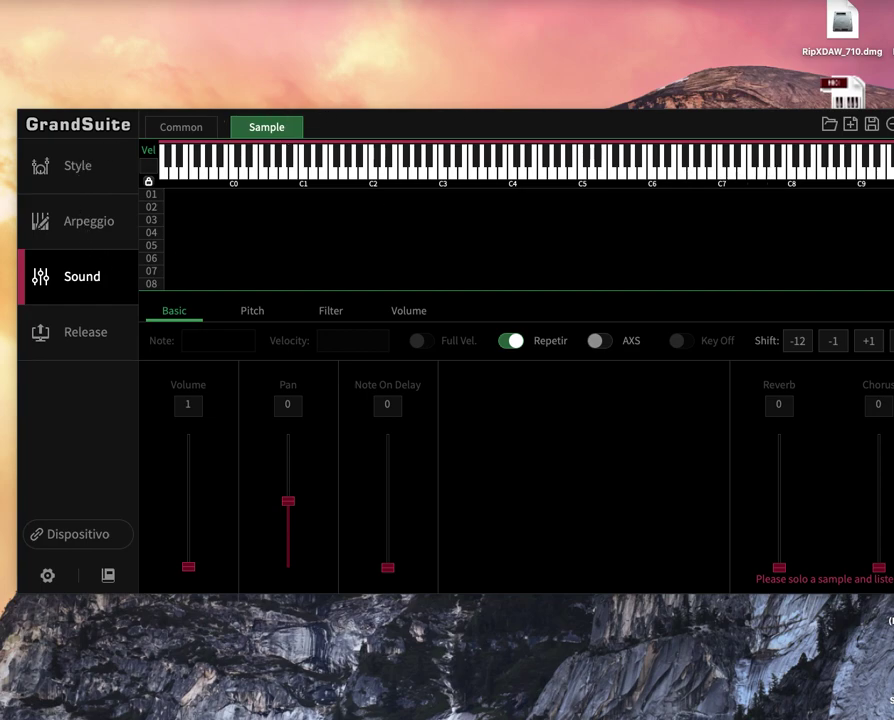
- Go through the Style section to Release and browse the Desktop folder for an existing target
left_click(80, 180)
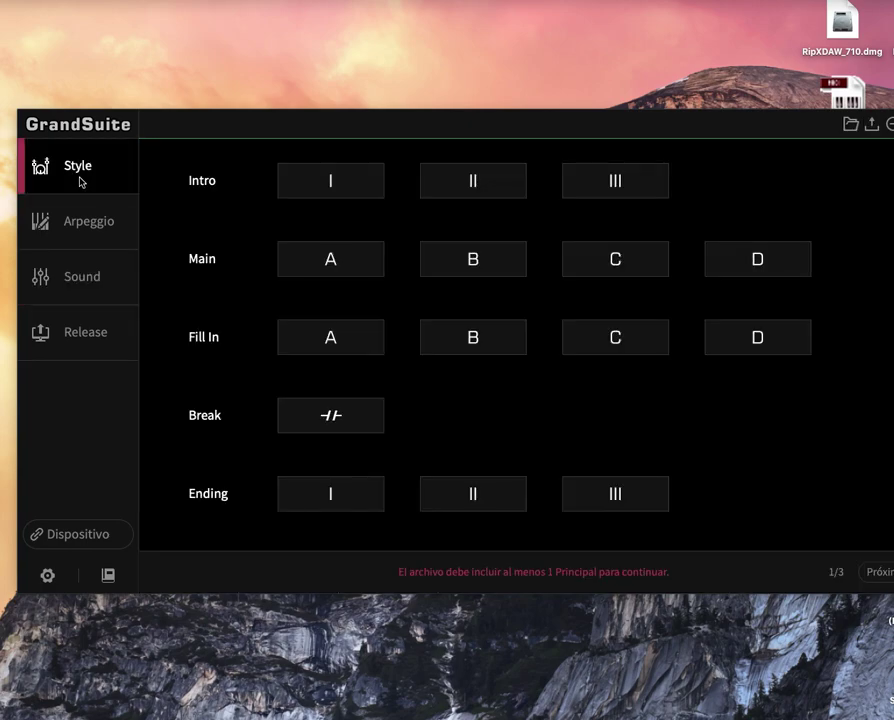
left_click(94, 300)
left_click(96, 335)
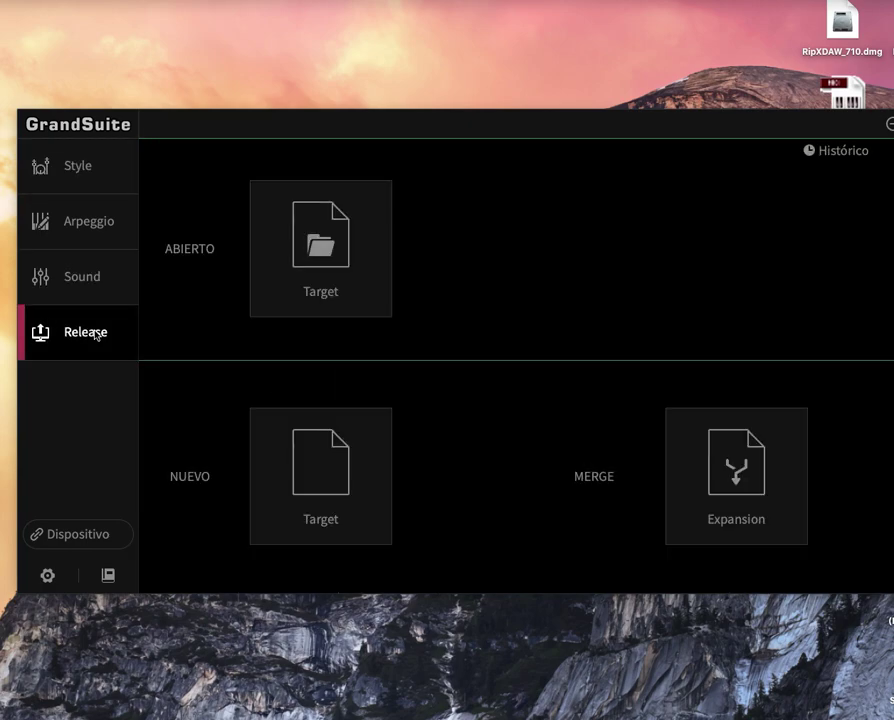
left_click(351, 293)
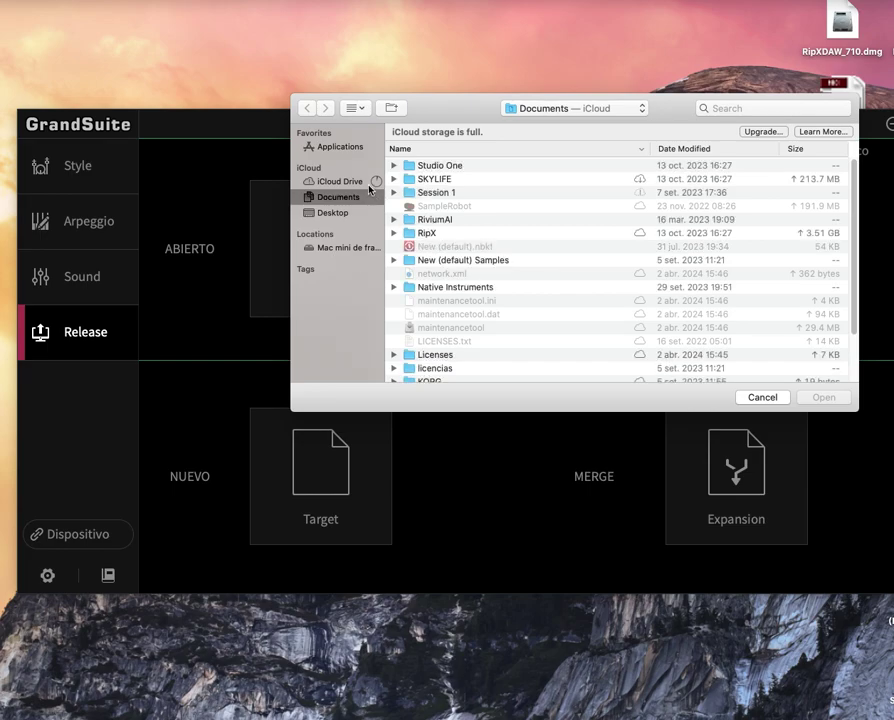
left_click(333, 212)
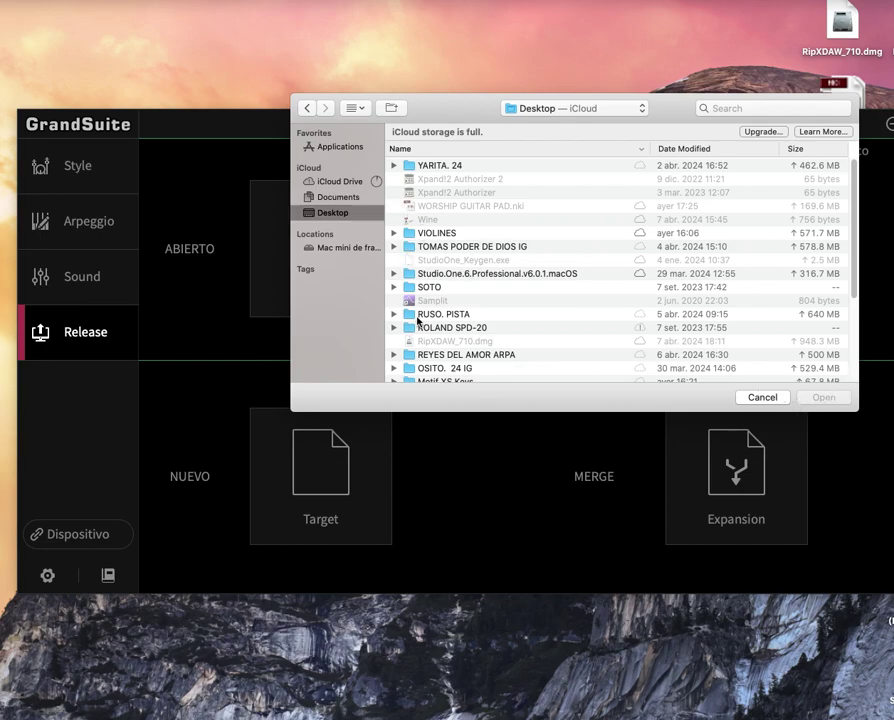
left_click(763, 397)
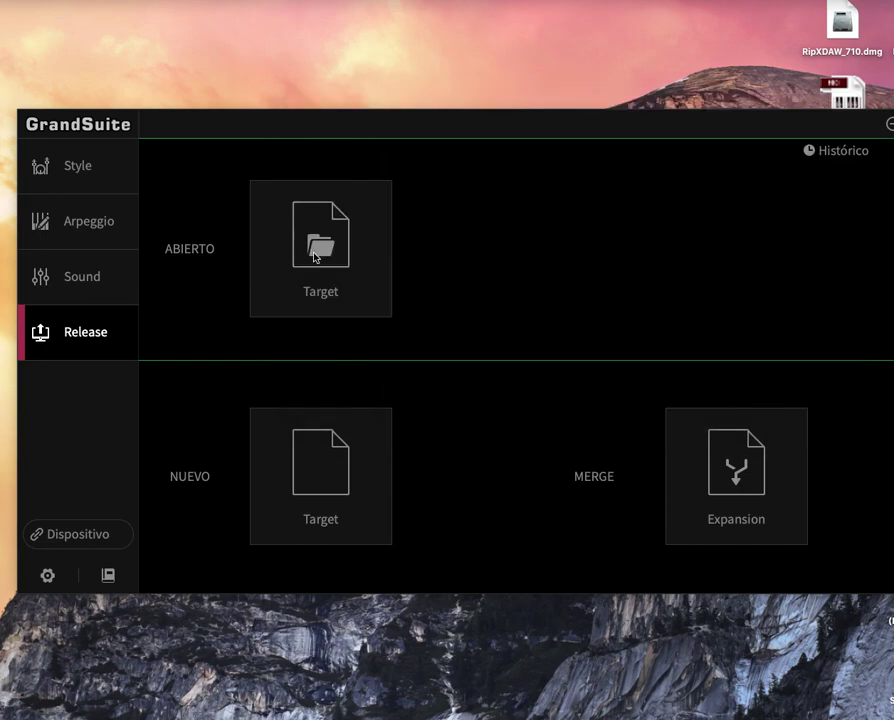
- Create a new release target named GGGGG and save it in the Desktop folder
left_click(343, 446)
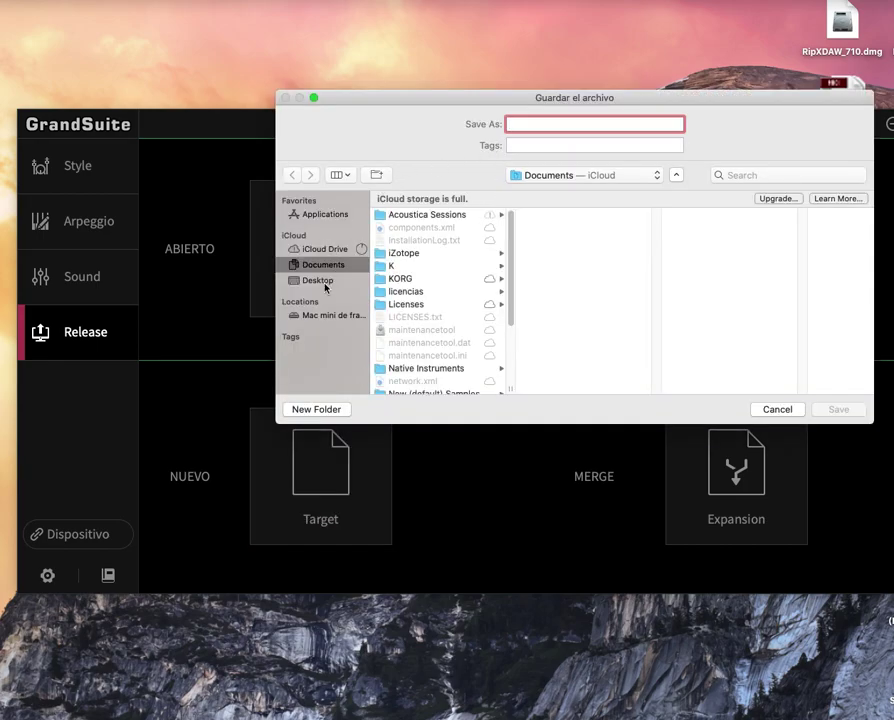
left_click(324, 284)
type("GGGGG")
left_click(840, 409)
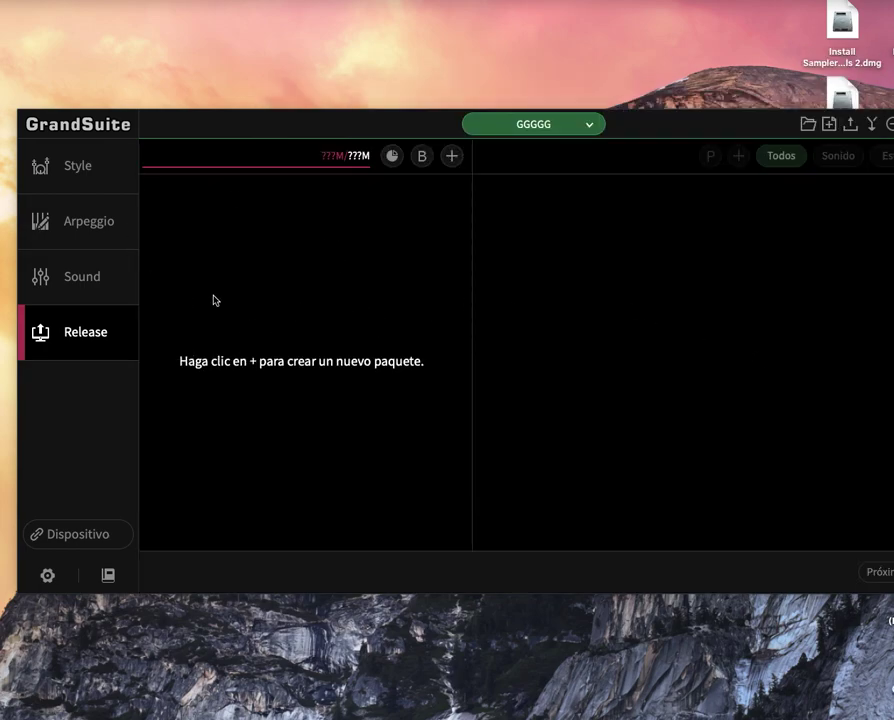
- Import the demos .sf2 soundfont from the Desktop folder into the GGGGG target
left_click(452, 156)
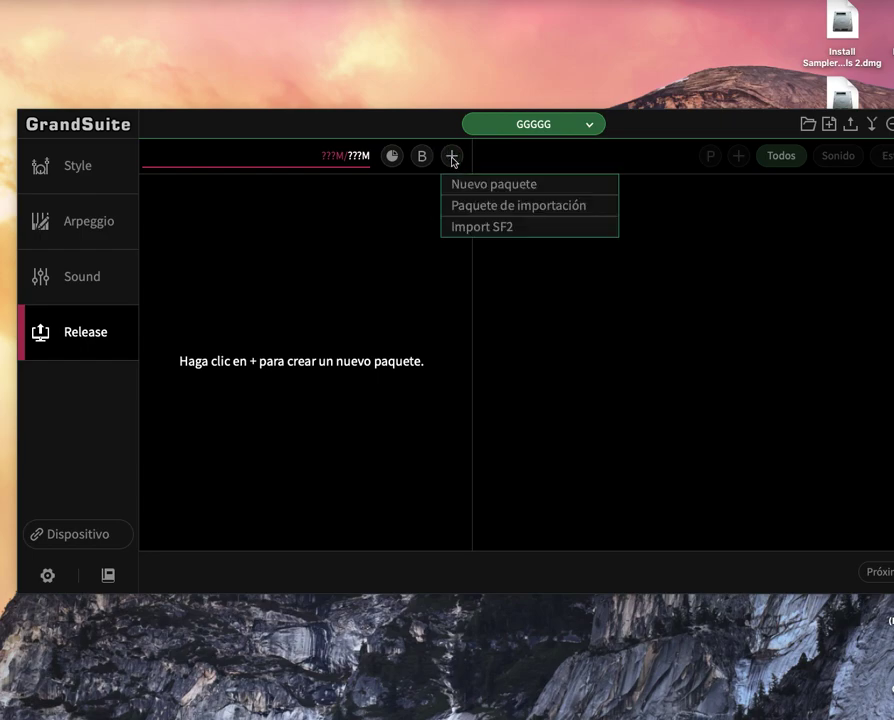
left_click(492, 228)
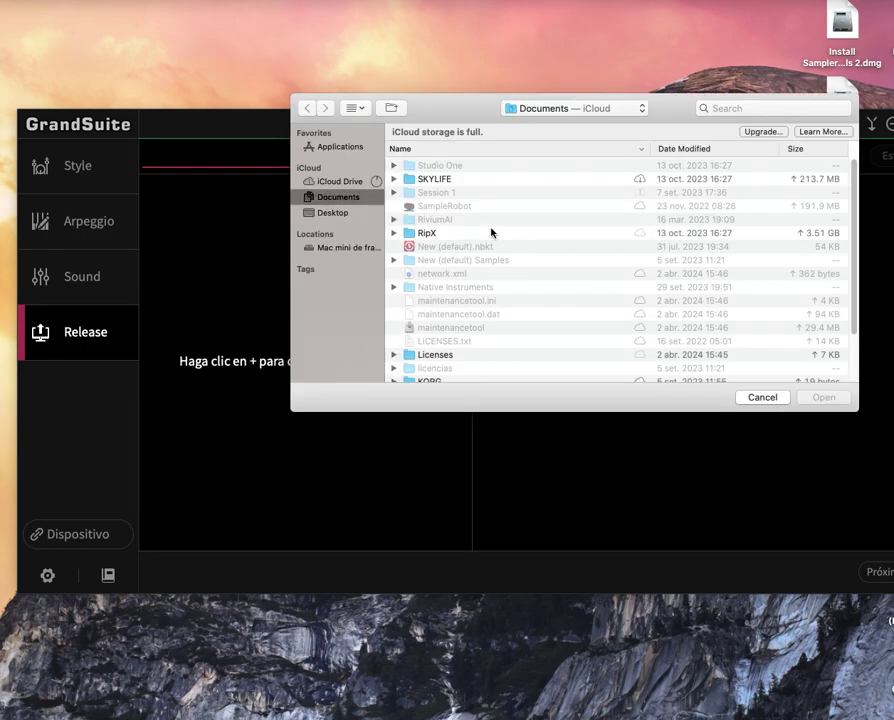
scroll(521, 311, "down", 3)
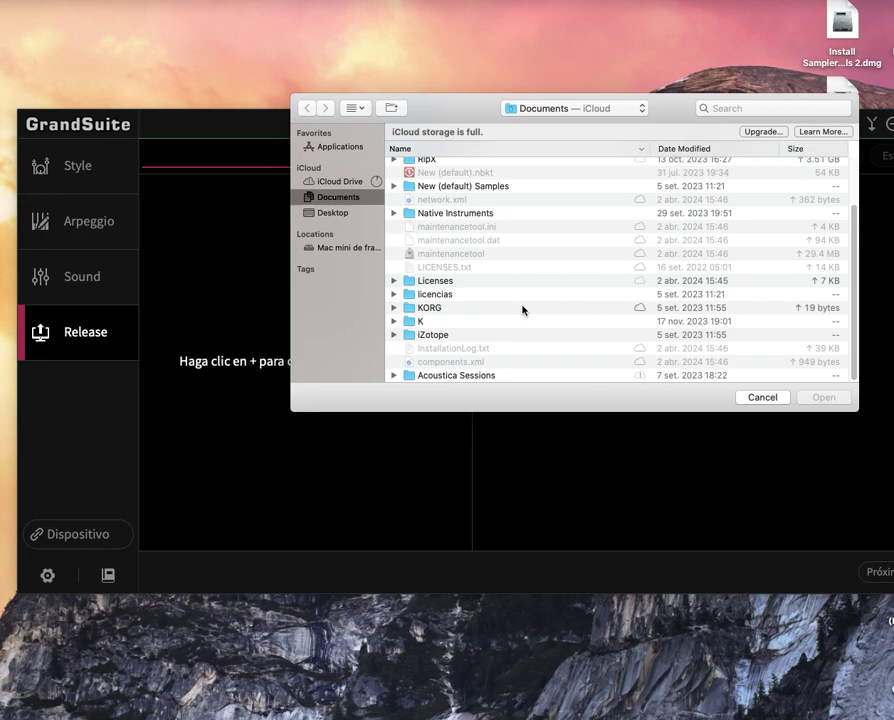
scroll(490, 330, "up", 5)
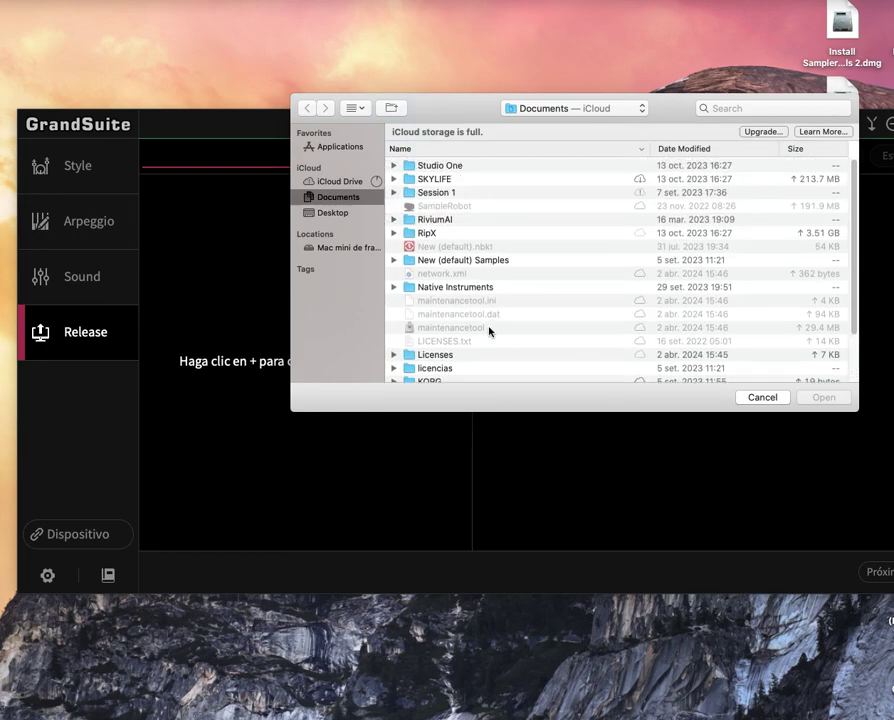
left_click(345, 213)
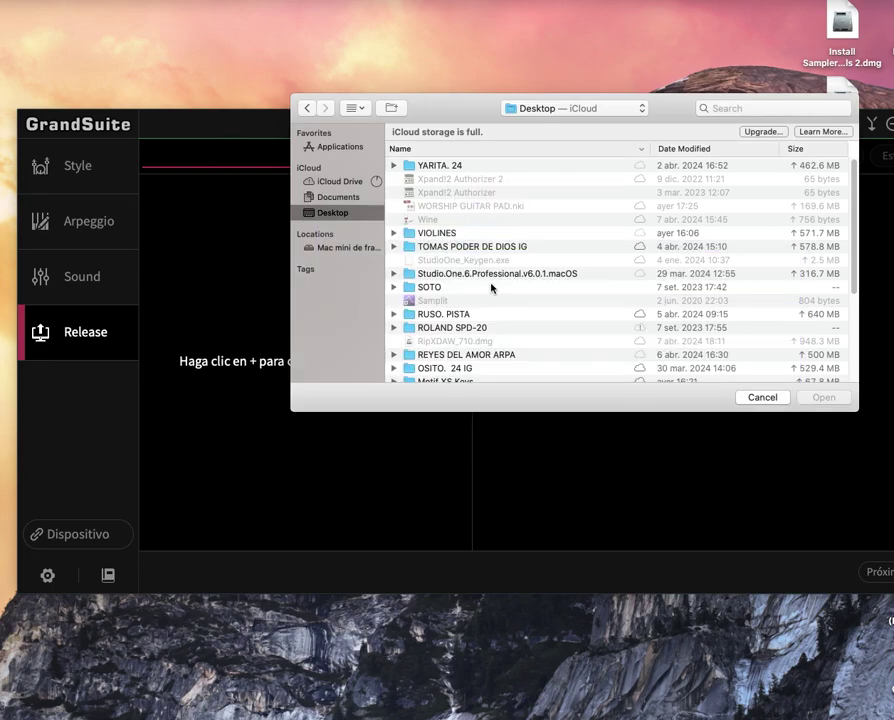
scroll(503, 348, "down", 5)
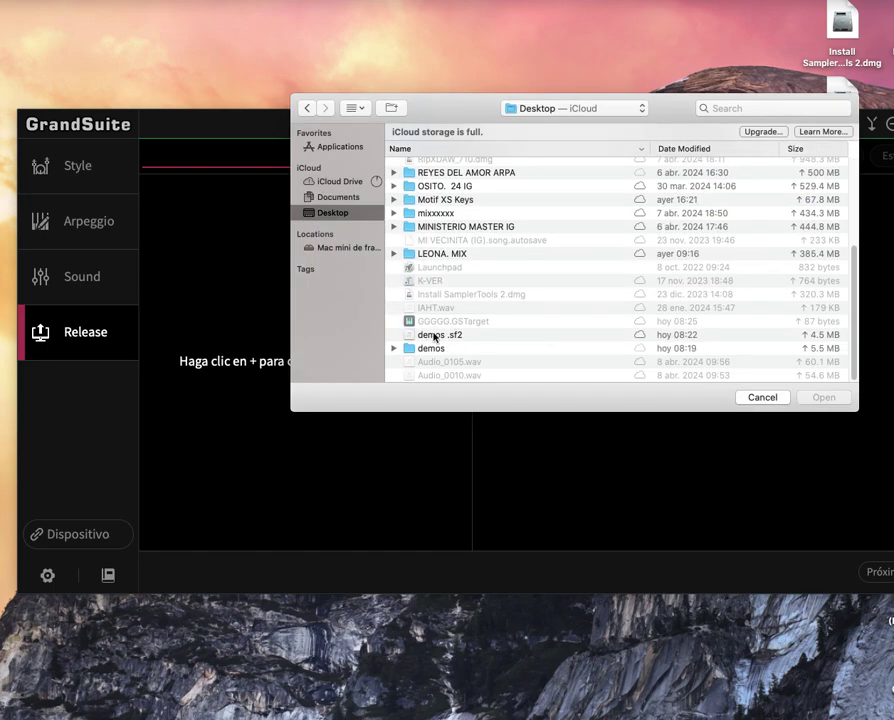
left_click(525, 334)
left_click(829, 402)
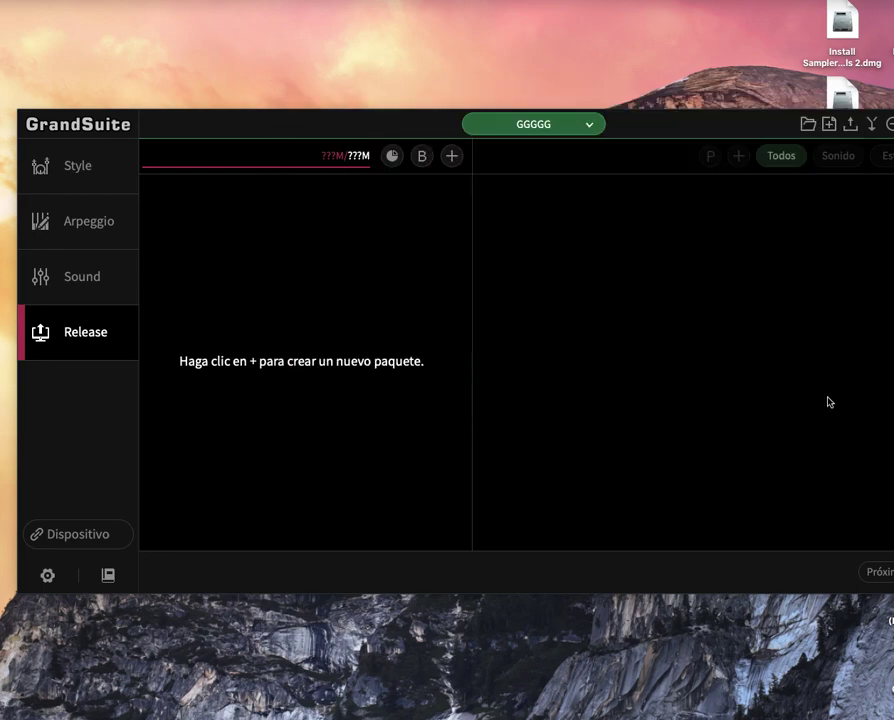
- Minimize the Yamaha Expansion Manager window and open the imported demos voice in GrandSuite's sample editor
left_click(338, 197)
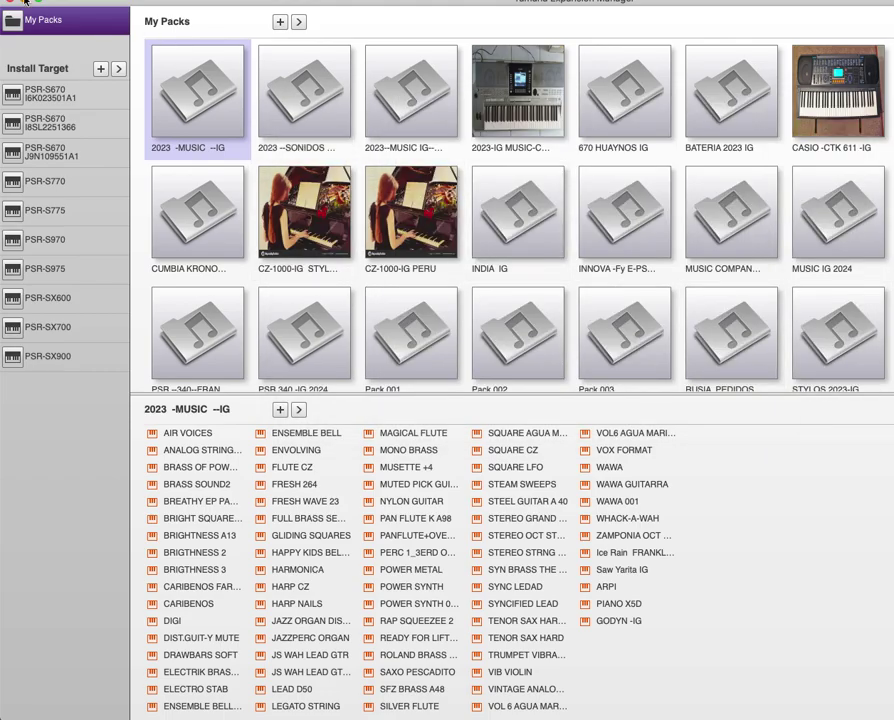
left_click(25, 2)
double_click(516, 196)
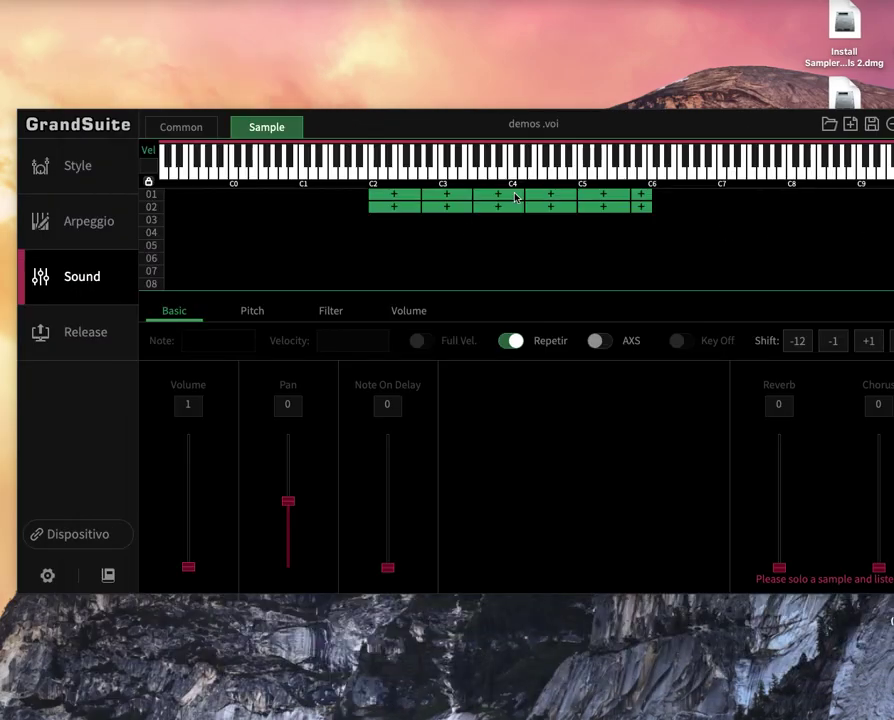
key("super+Tab")
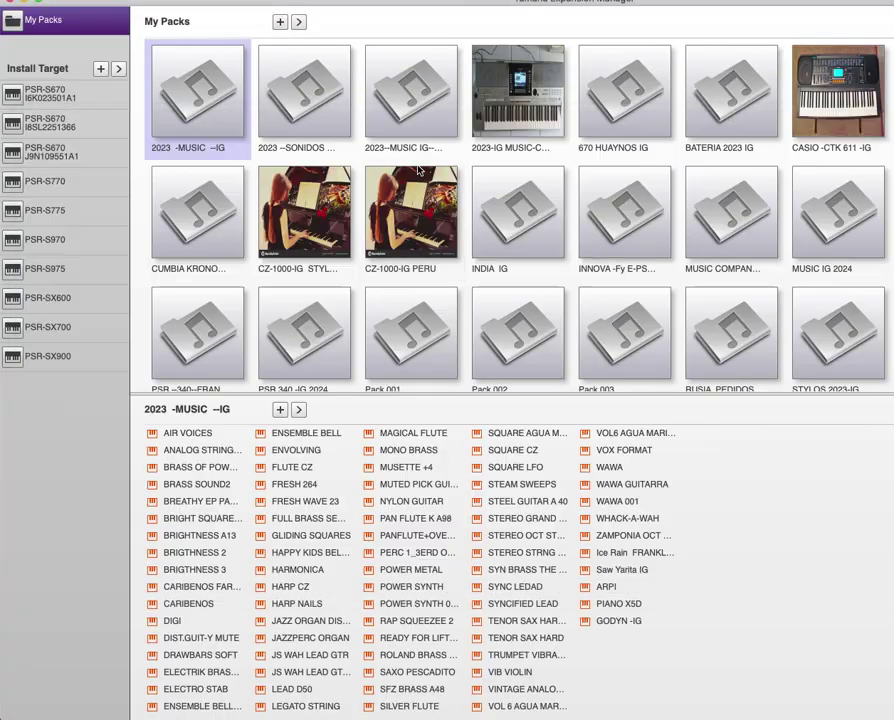
left_click(419, 171)
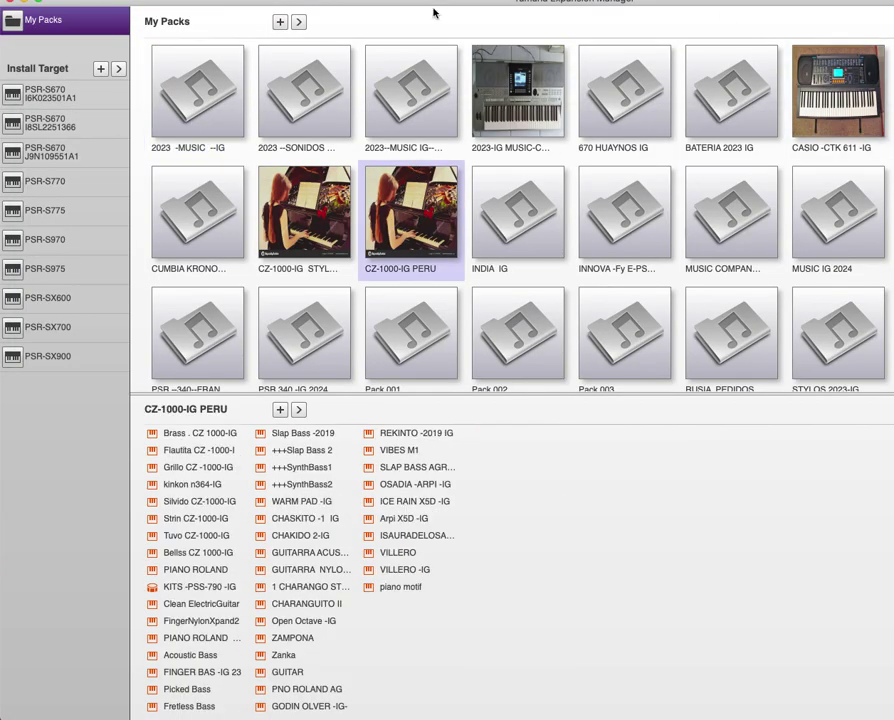
left_click(26, 4)
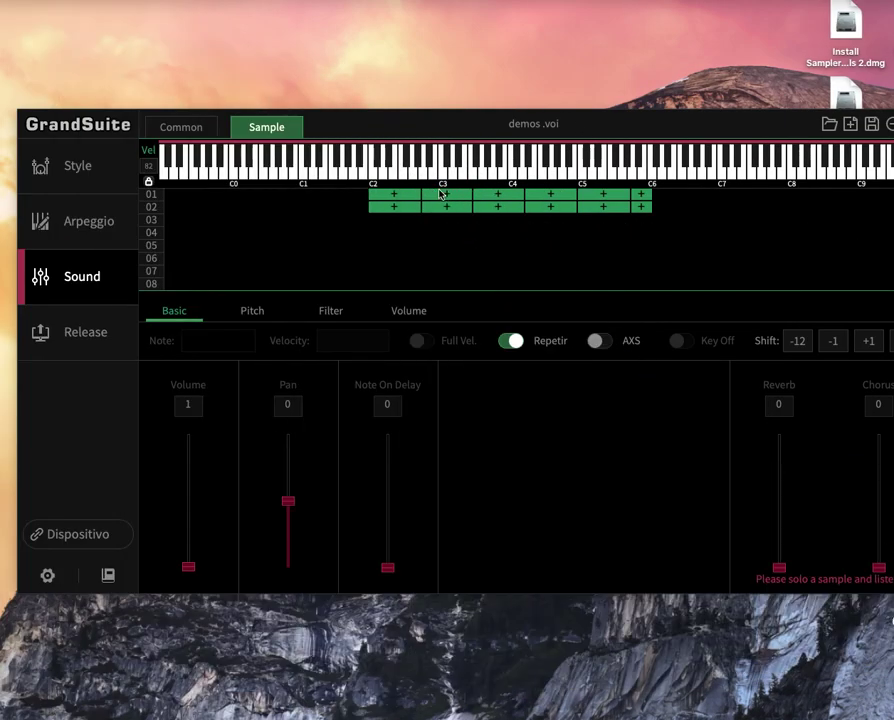
- Extend the lowest key zones in sample rows 01 and 02 down to the bottom end of the keyboard
left_click(455, 197)
left_click(455, 208)
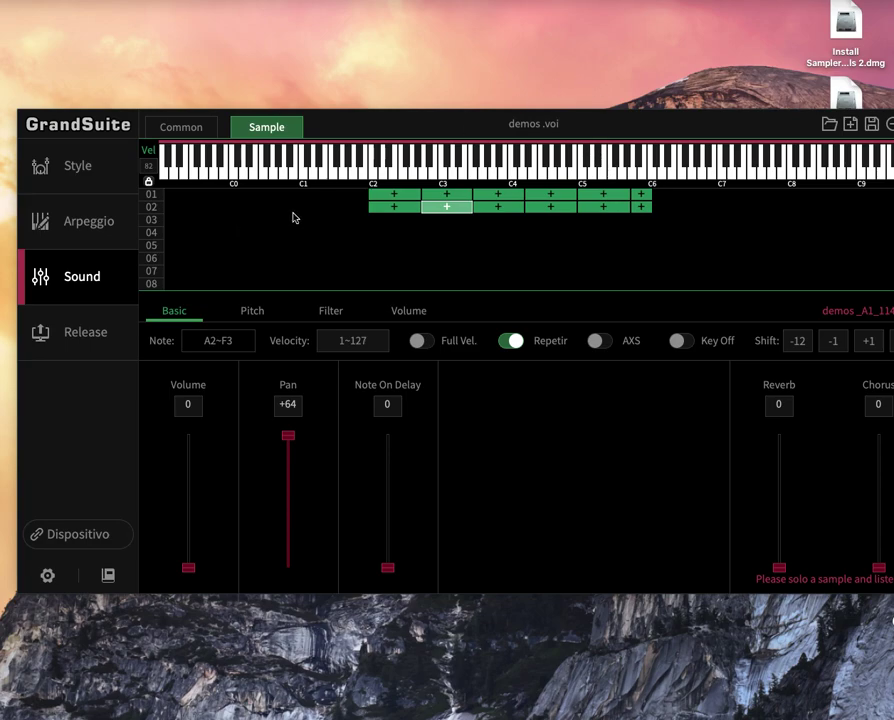
left_click(375, 197)
left_click_drag(375, 197, 190, 196)
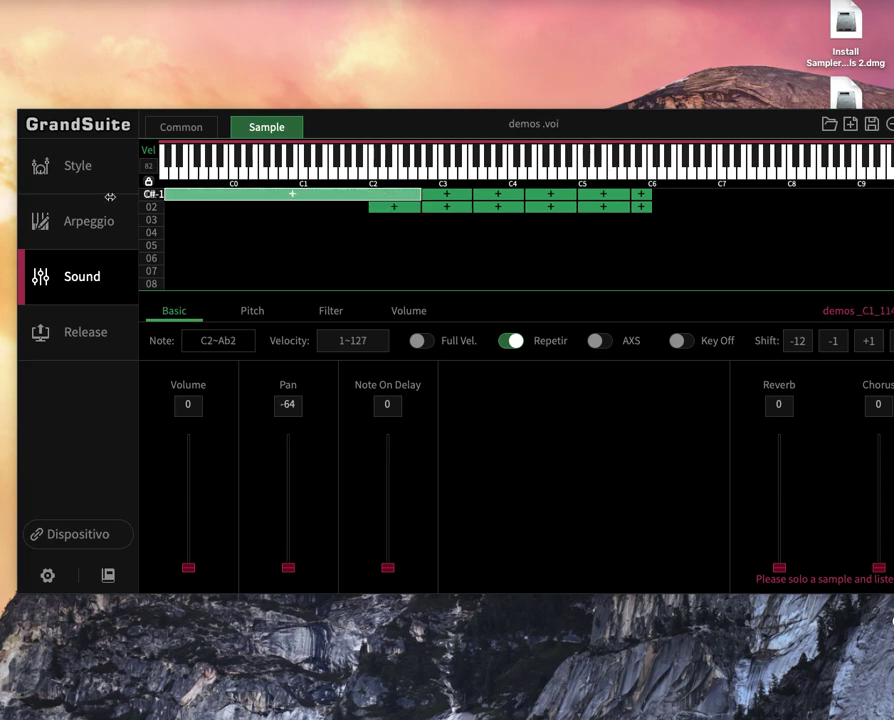
left_click(370, 208)
left_click_drag(367, 207, 150, 204)
- Extend the highest key zones in sample rows 01 and 02 upward past C9
left_click(645, 195)
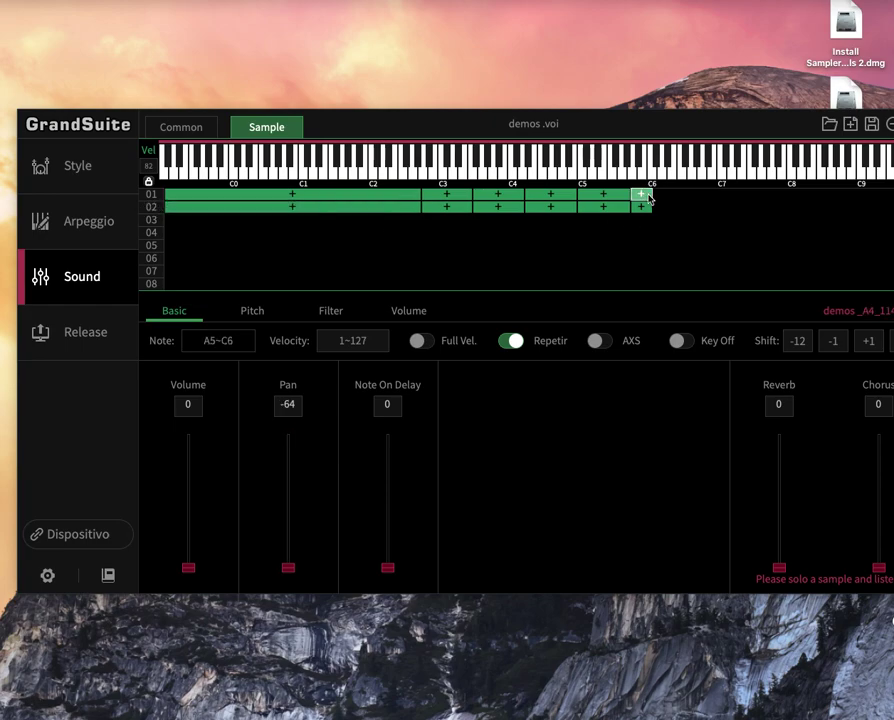
left_click(655, 196)
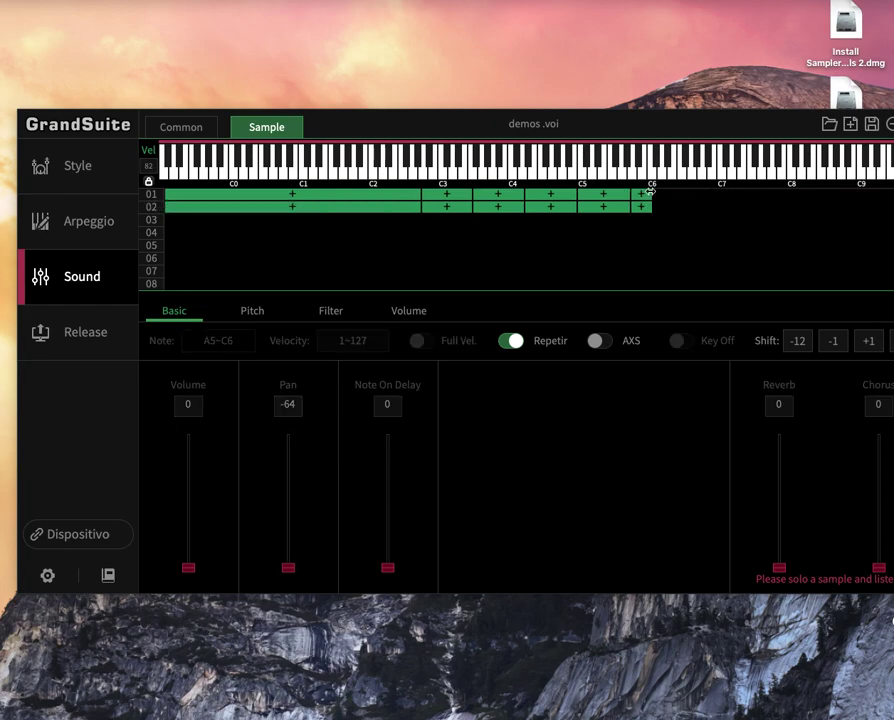
left_click_drag(649, 194, 893, 194)
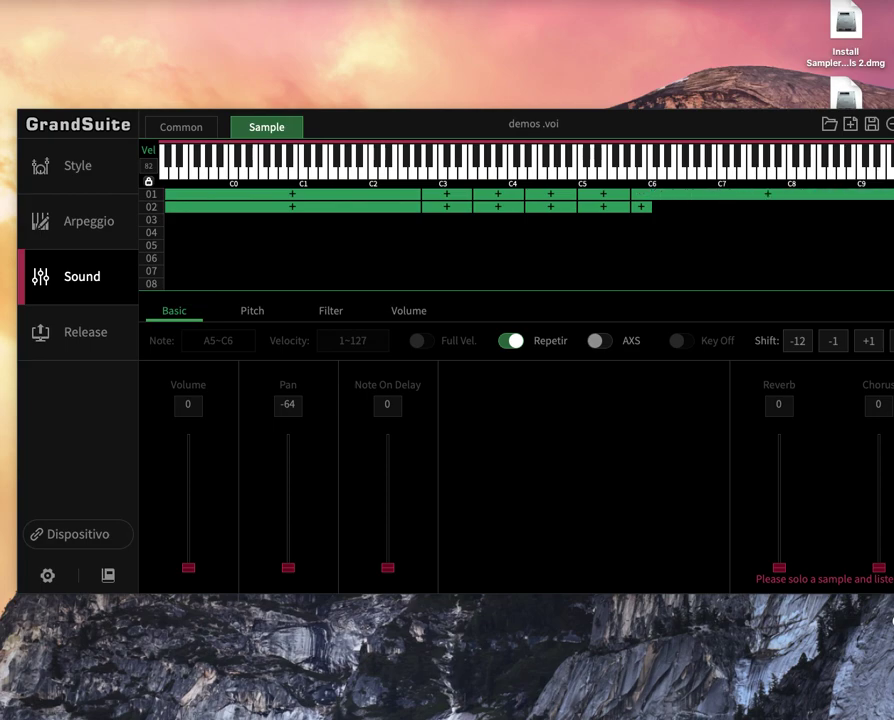
left_click_drag(651, 206, 893, 206)
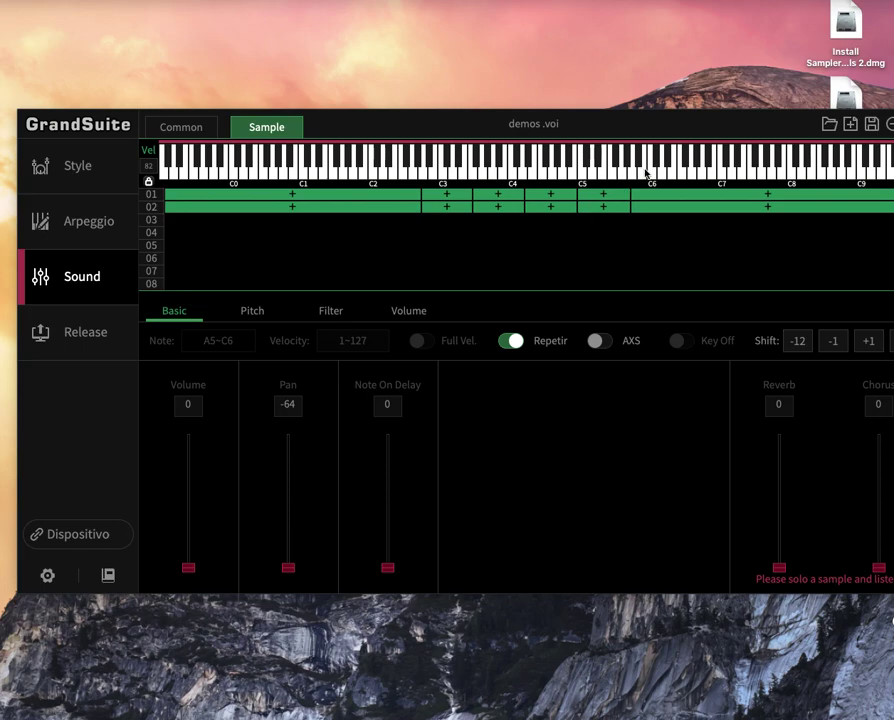
- Set the audio output to Built-in Output, MIDI IN to A-Series Keyboard Keyboard and MIDI OUT to PreSonus Studio 68, and try connecting
left_click(48, 535)
left_click(537, 236)
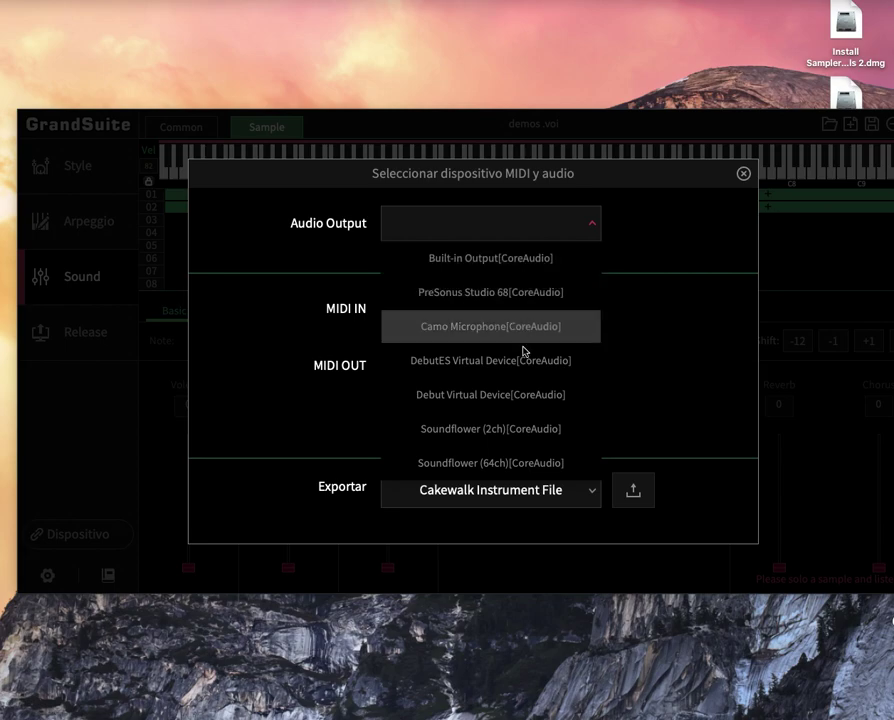
left_click(525, 262)
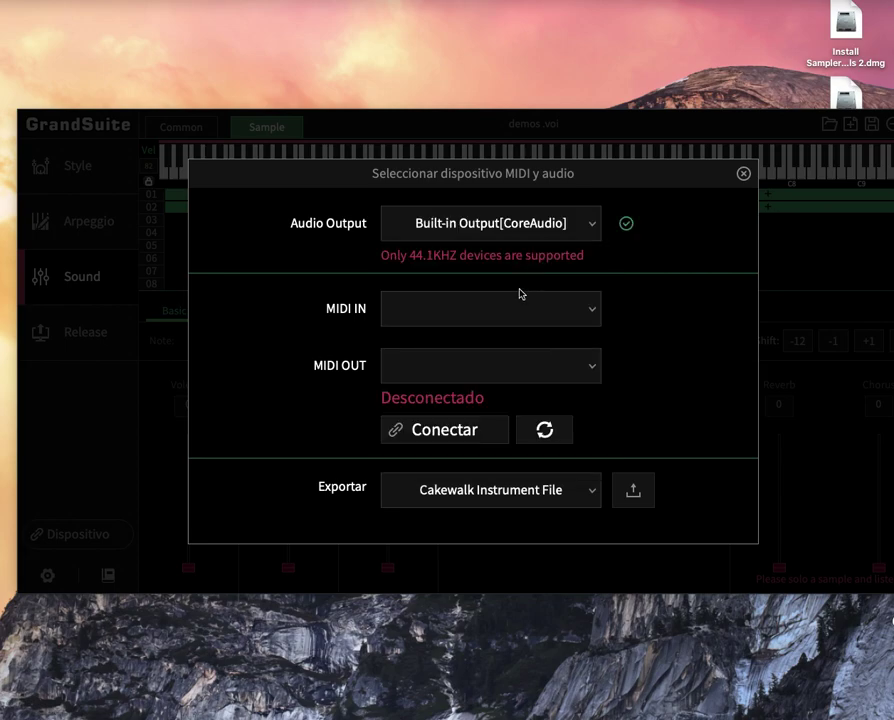
left_click(512, 302)
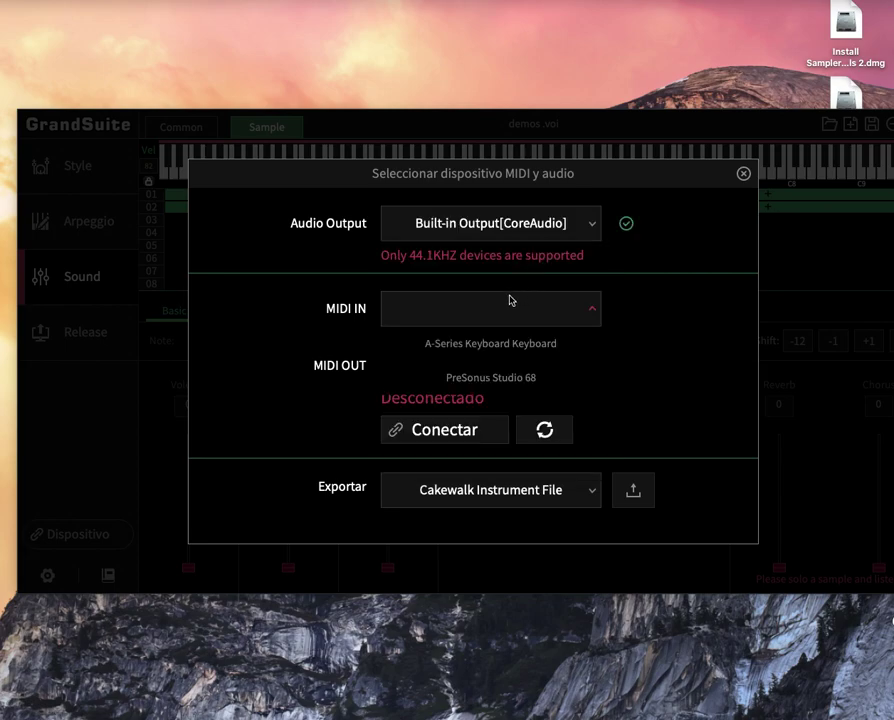
left_click(505, 346)
left_click(519, 366)
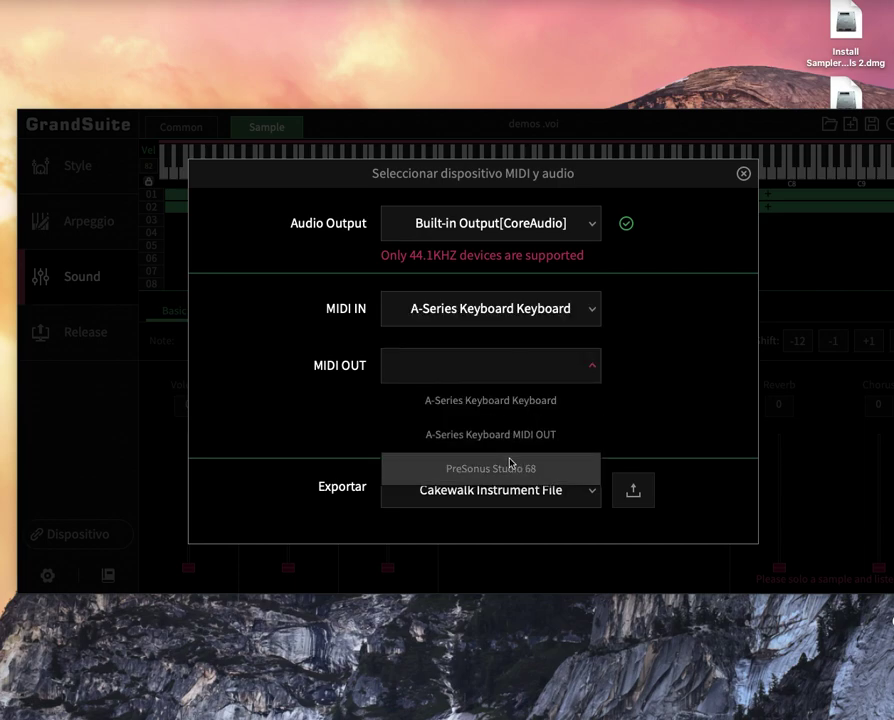
left_click(511, 466)
left_click(502, 442)
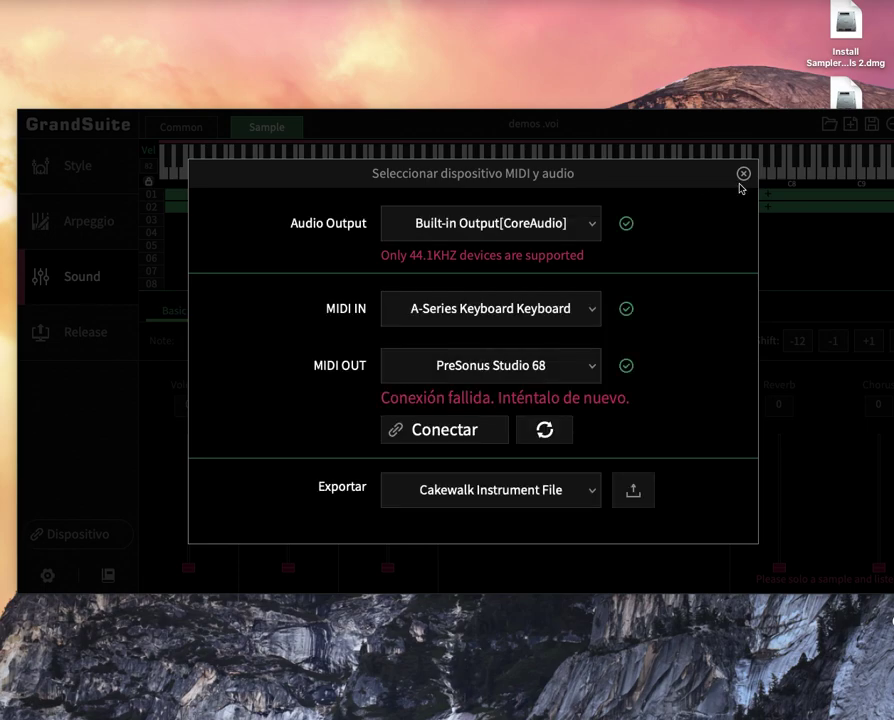
left_click(743, 174)
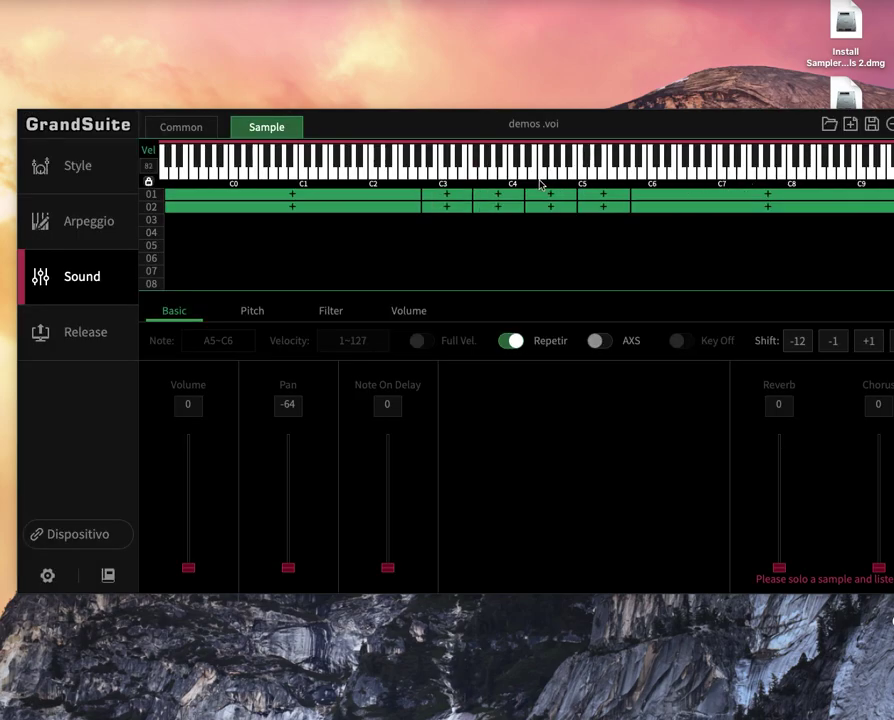
- Change the device's MIDI IN to PreSonus Studio 68 and try connecting again
left_click(60, 536)
left_click(535, 312)
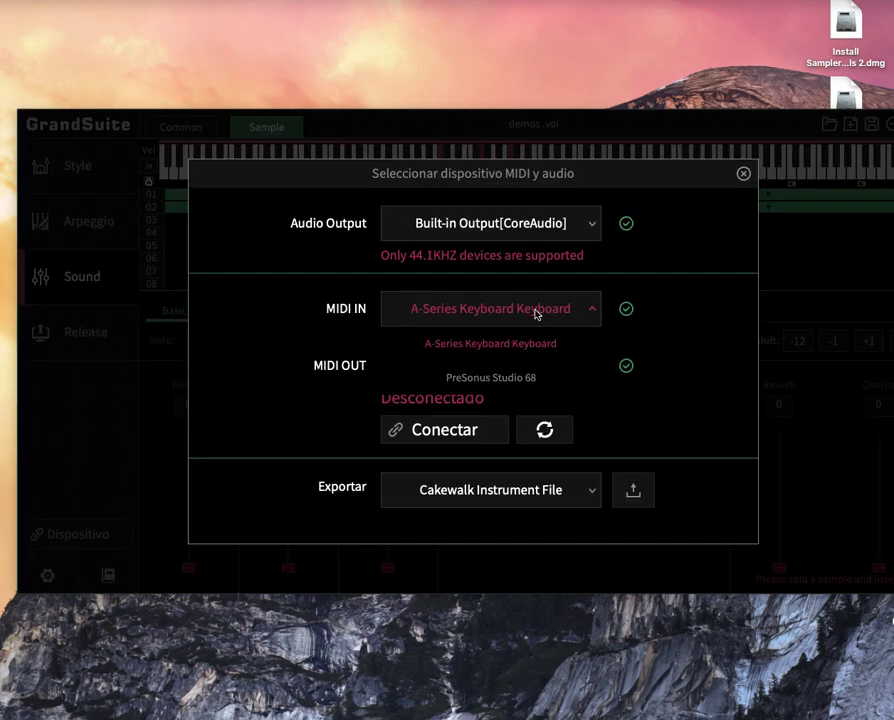
left_click(516, 378)
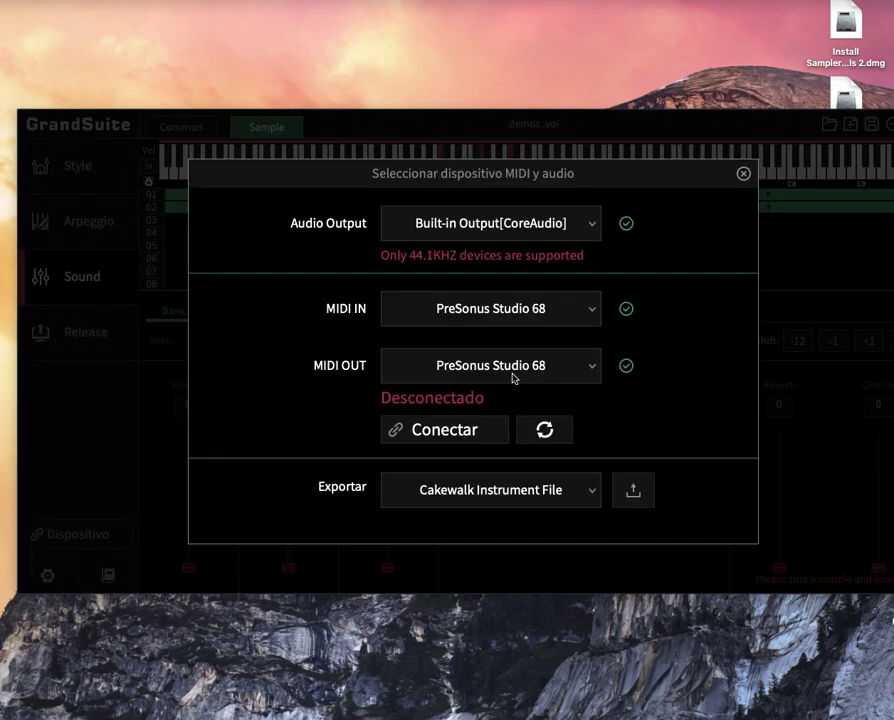
left_click(537, 504)
left_click(459, 437)
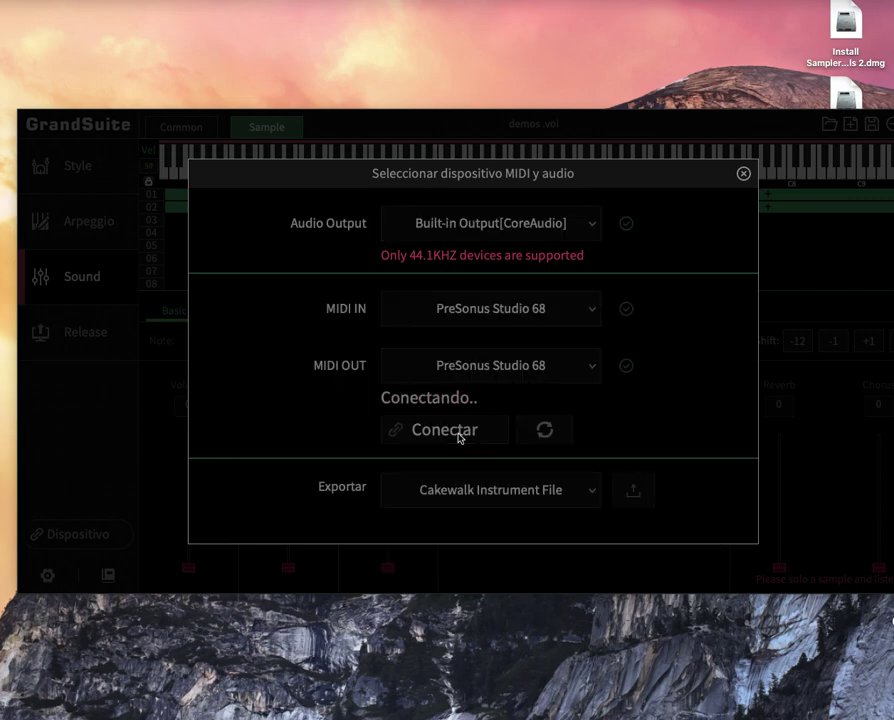
left_click(742, 175)
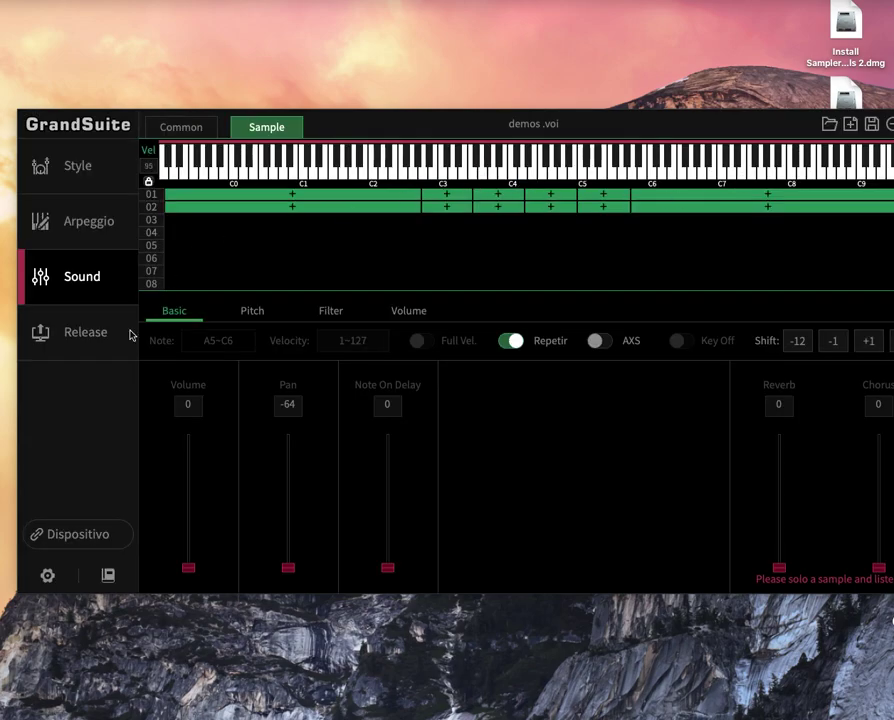
- Switch the audio output to PreSonus Studio 68[CoreAudio], attempt the device connection and return to the sample editor
left_click(110, 536)
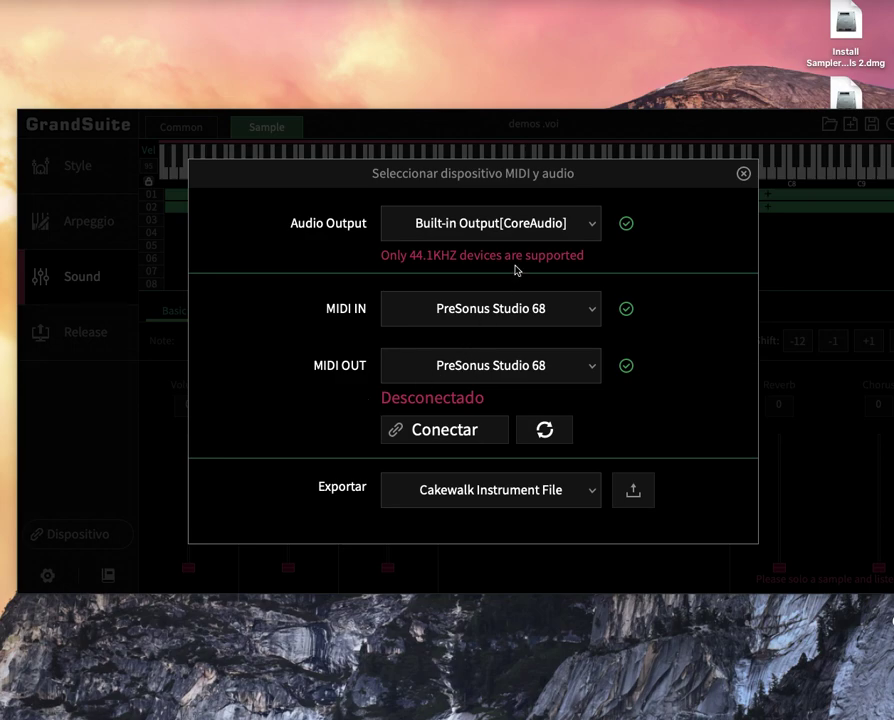
left_click(526, 235)
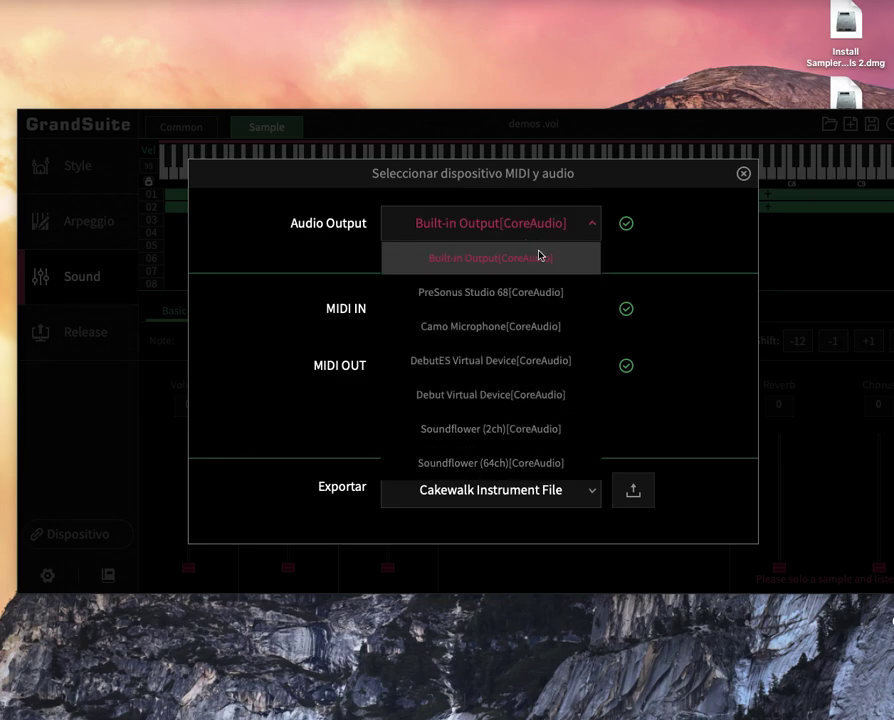
left_click(538, 292)
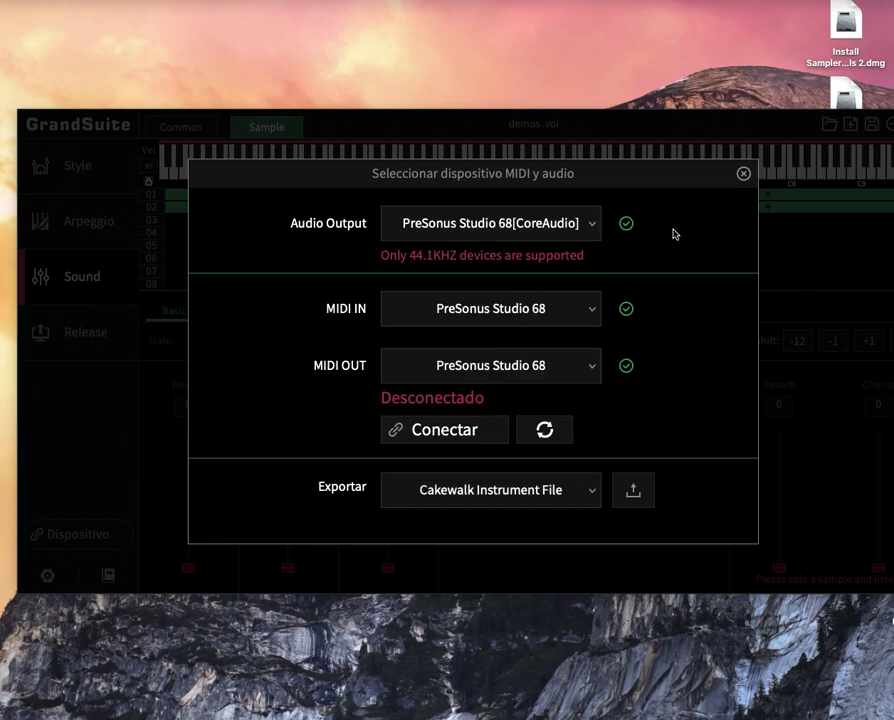
left_click(480, 432)
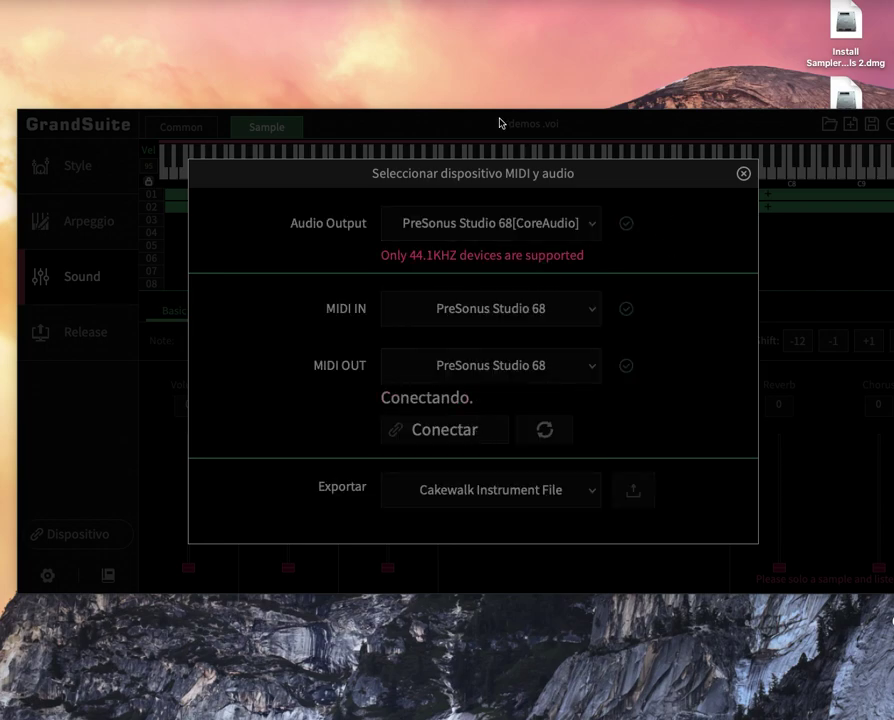
left_click(742, 175)
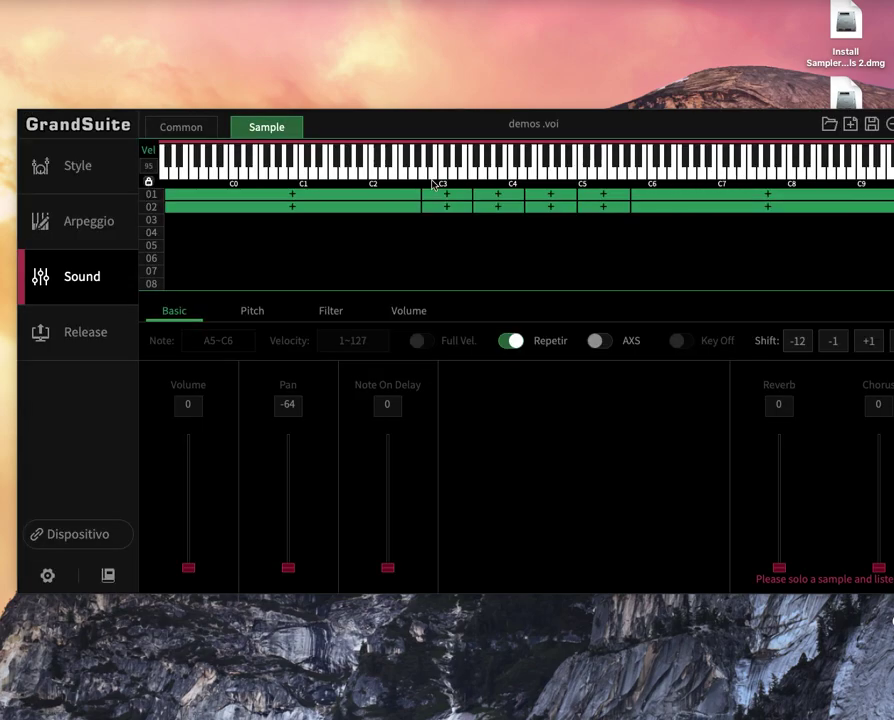
- Check the available MIDI IN and Audio Output choices in the device settings and return to the sample editor
left_click(88, 540)
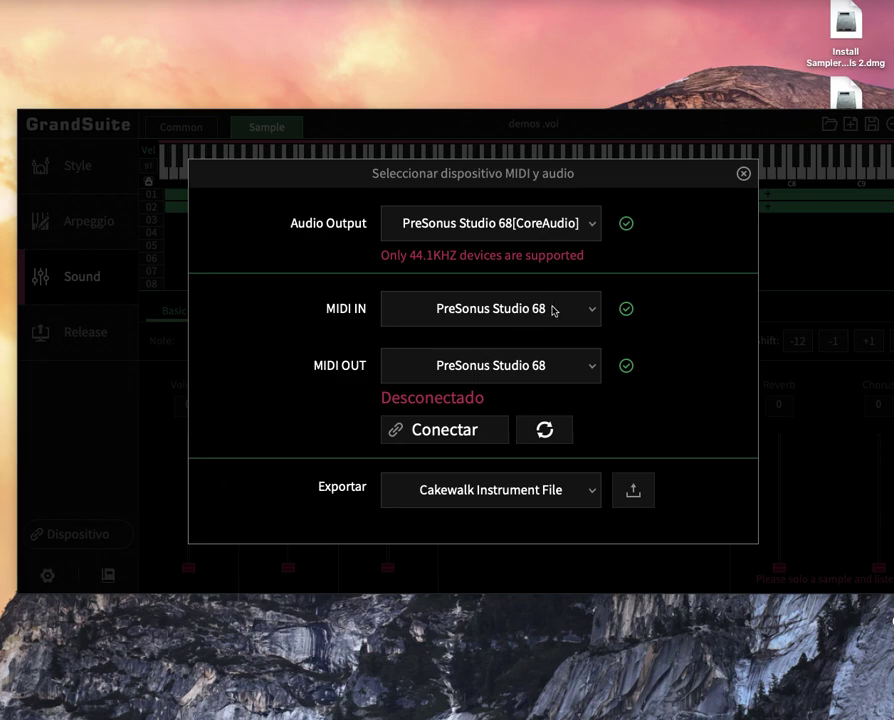
left_click(553, 311)
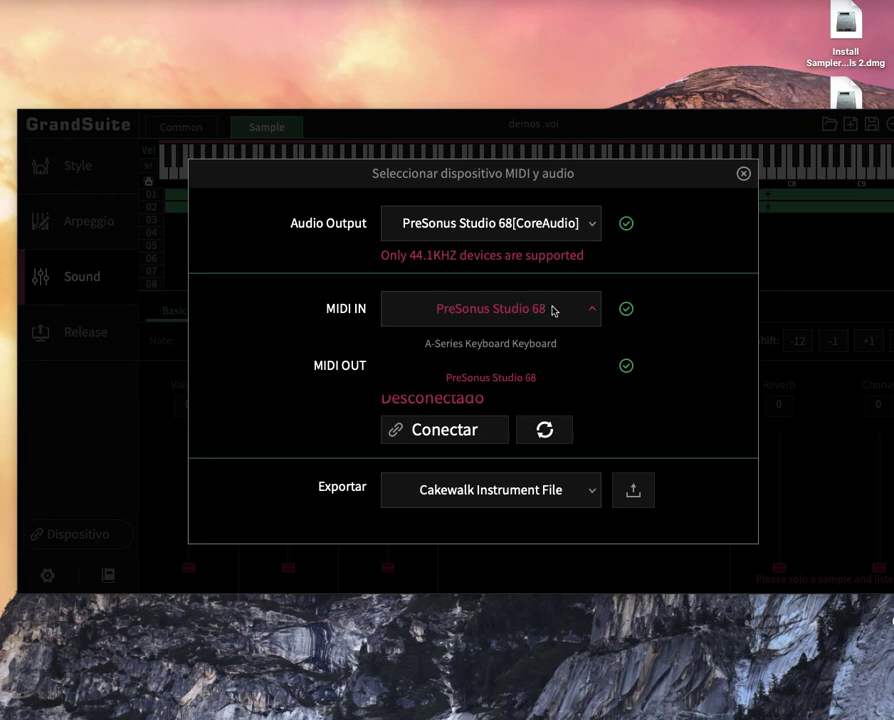
left_click(551, 312)
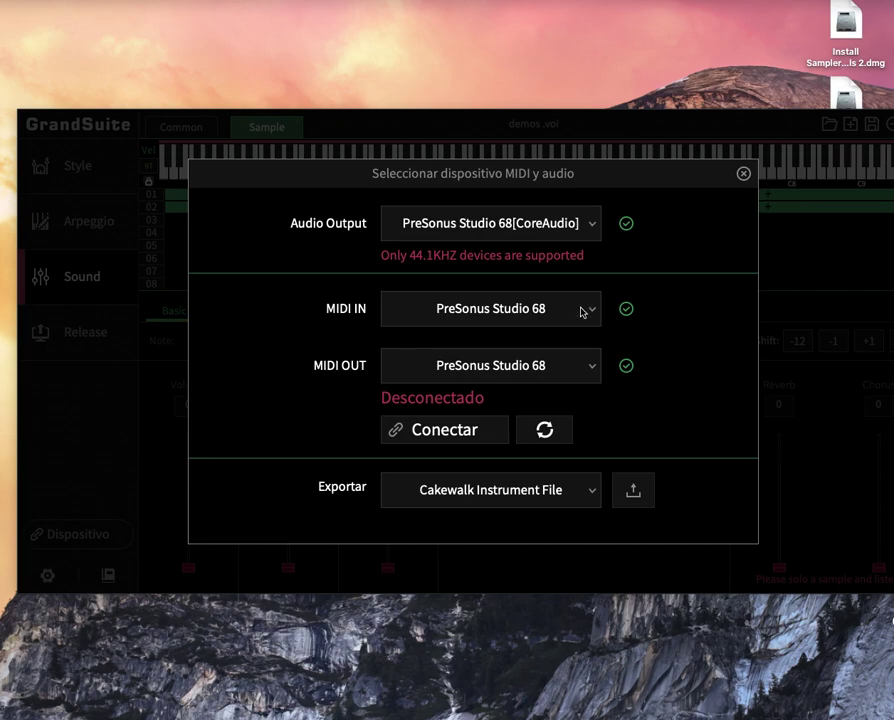
left_click(583, 311)
left_click(560, 228)
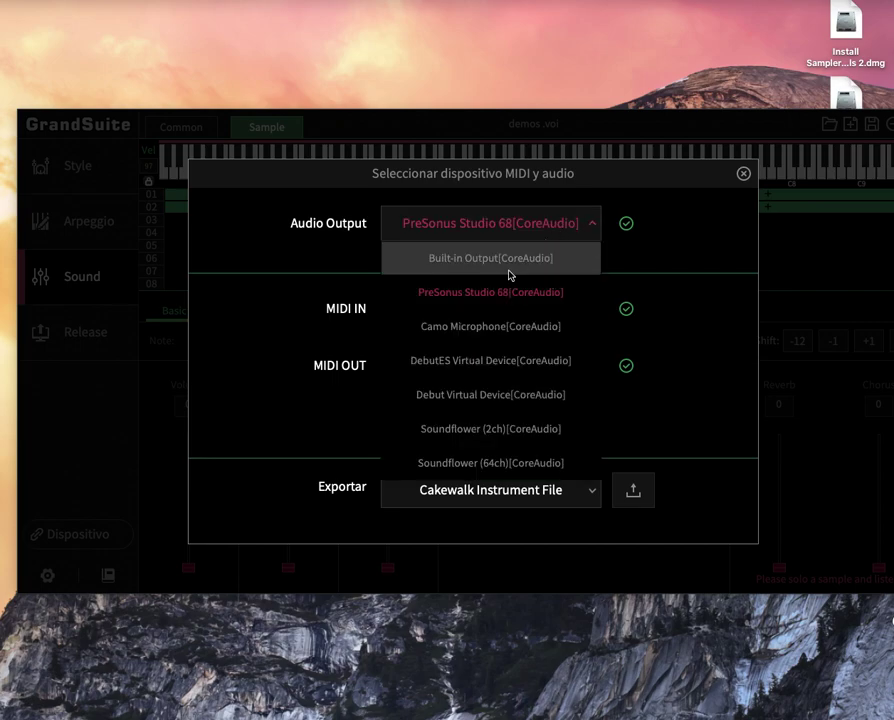
left_click(743, 174)
left_click(743, 174)
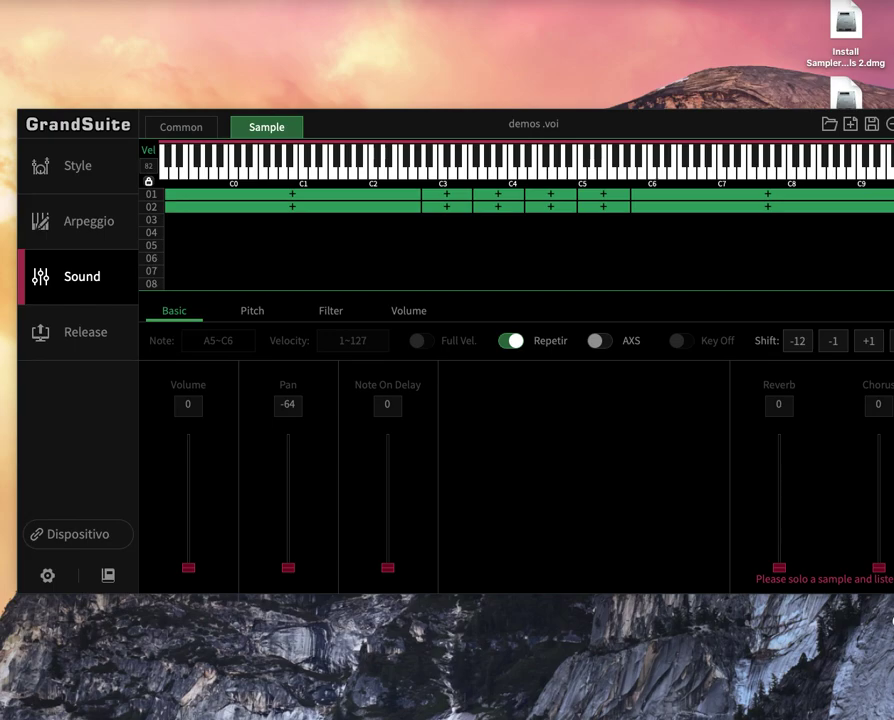
- Quit GrandSuite and discard the unsaved data
key("super+q")
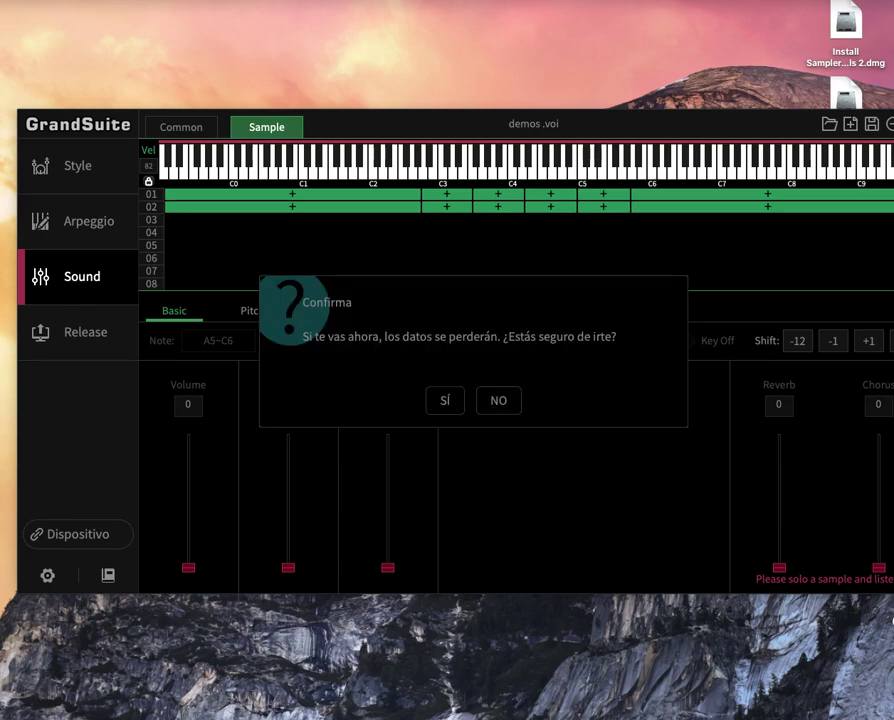
left_click(445, 400)
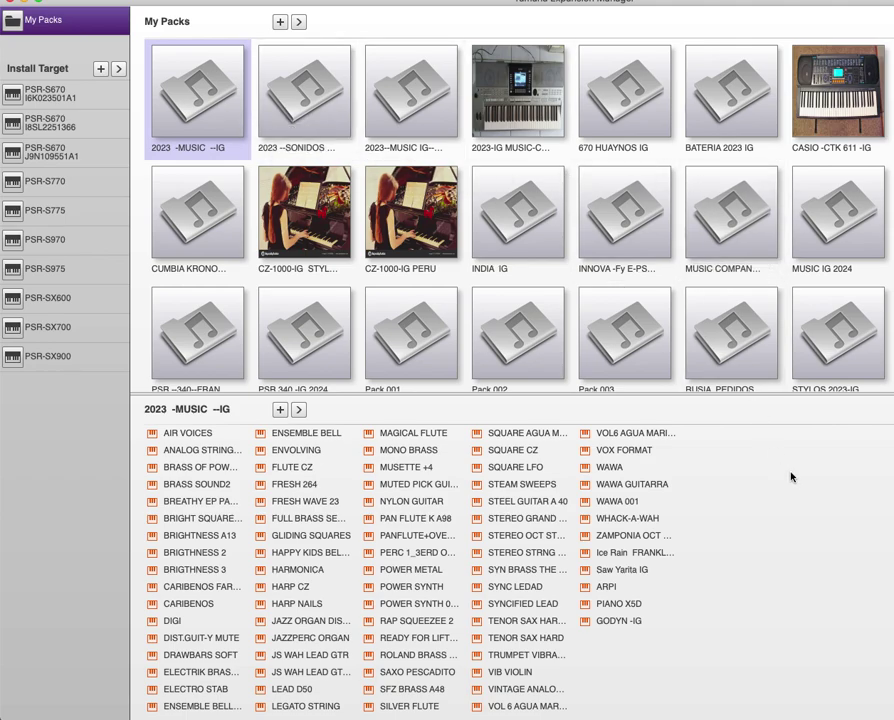
- Create a new pack in Yamaha Expansion Manager and import demos .sf2 from the Desktop into it
left_click(281, 21)
left_click(330, 40)
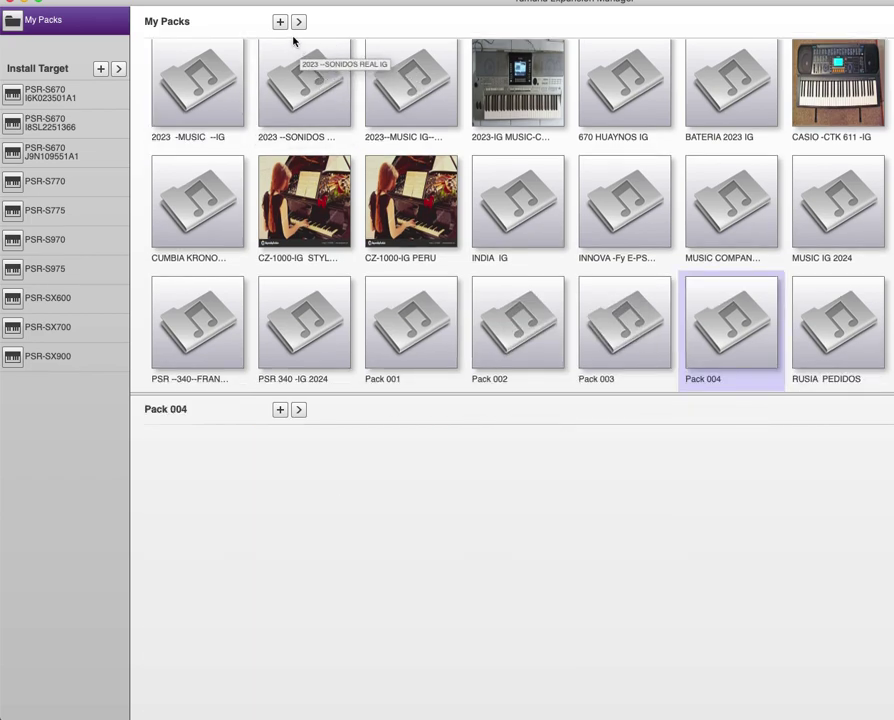
left_click(280, 410)
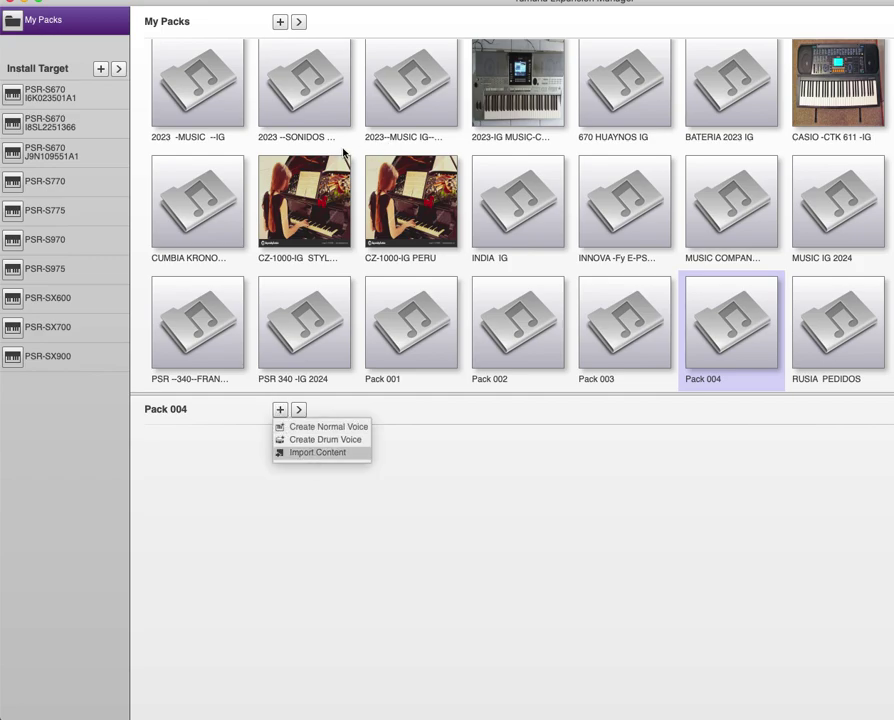
left_click(484, 146)
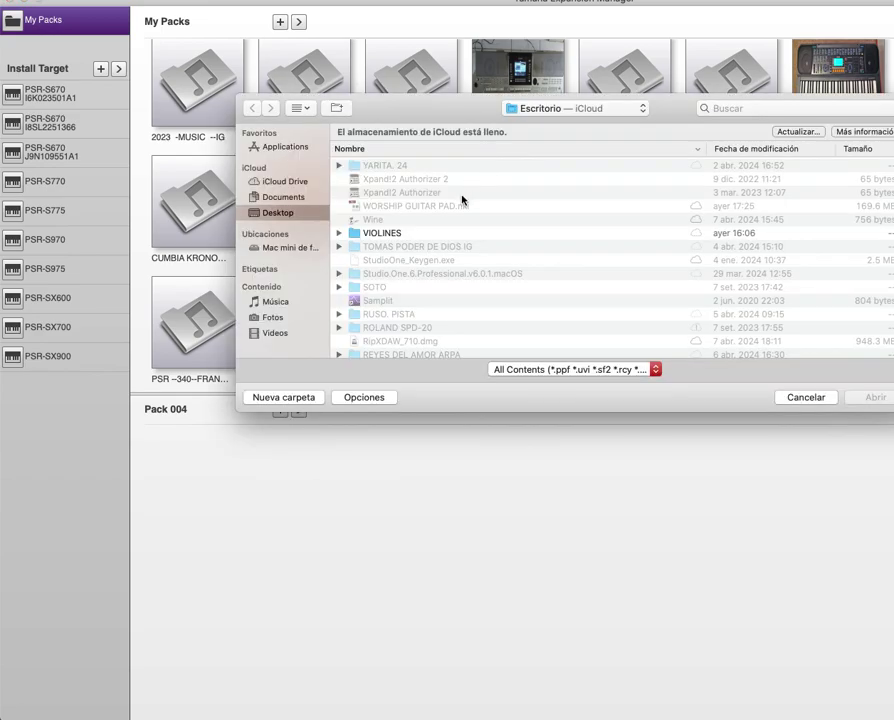
scroll(480, 276, "down", 5)
scroll(478, 277, "down", 3)
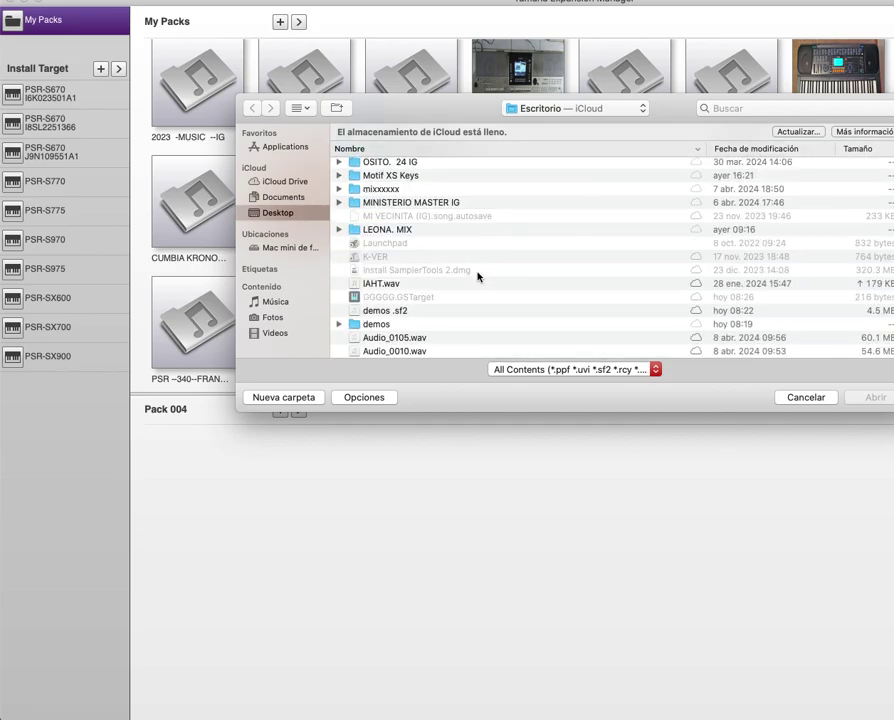
left_click(405, 311)
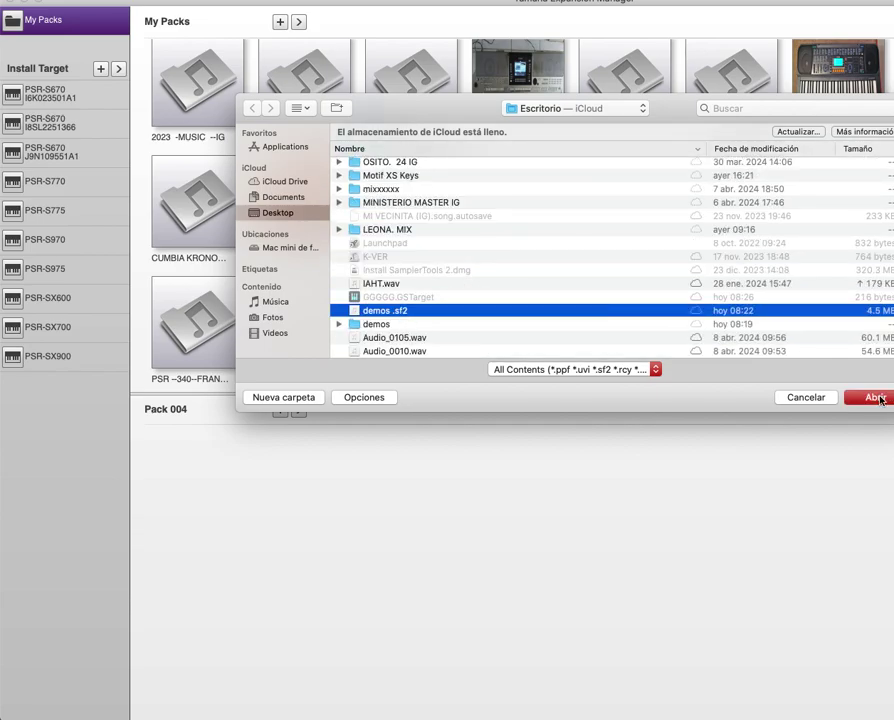
left_click(876, 397)
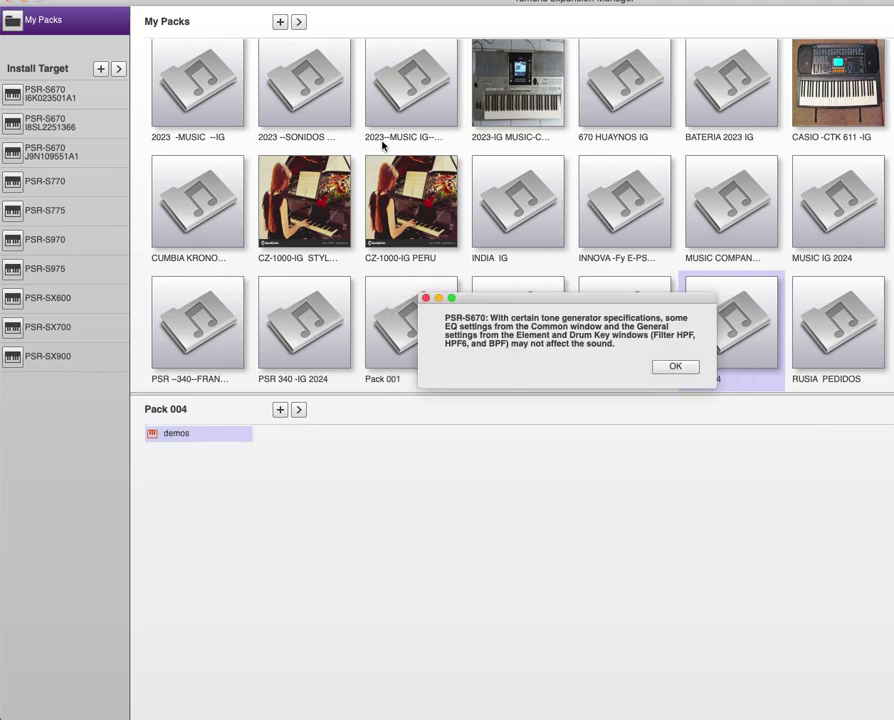
- Open the demos voice for editing, and set the device's MIDI Input to PreSonus Studio 68 to test its Element 1 key zones
left_click(686, 367)
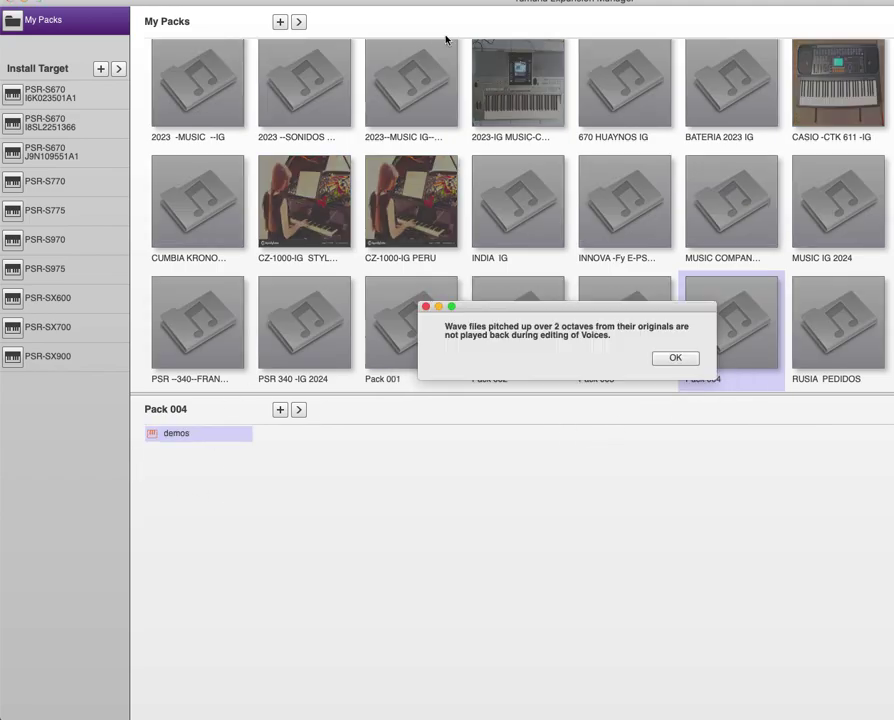
left_click(675, 358)
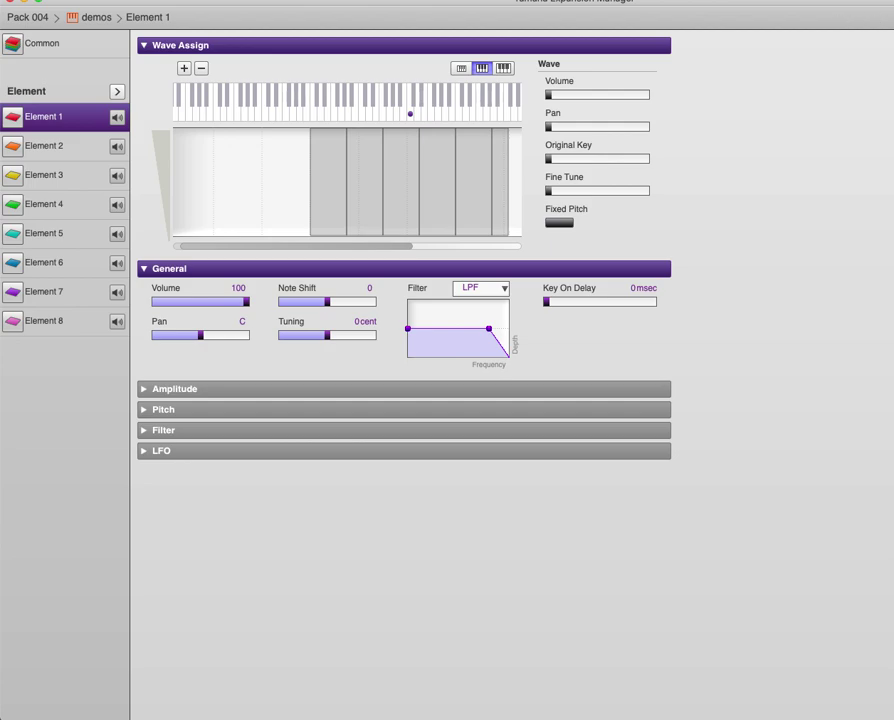
left_click(600, 349)
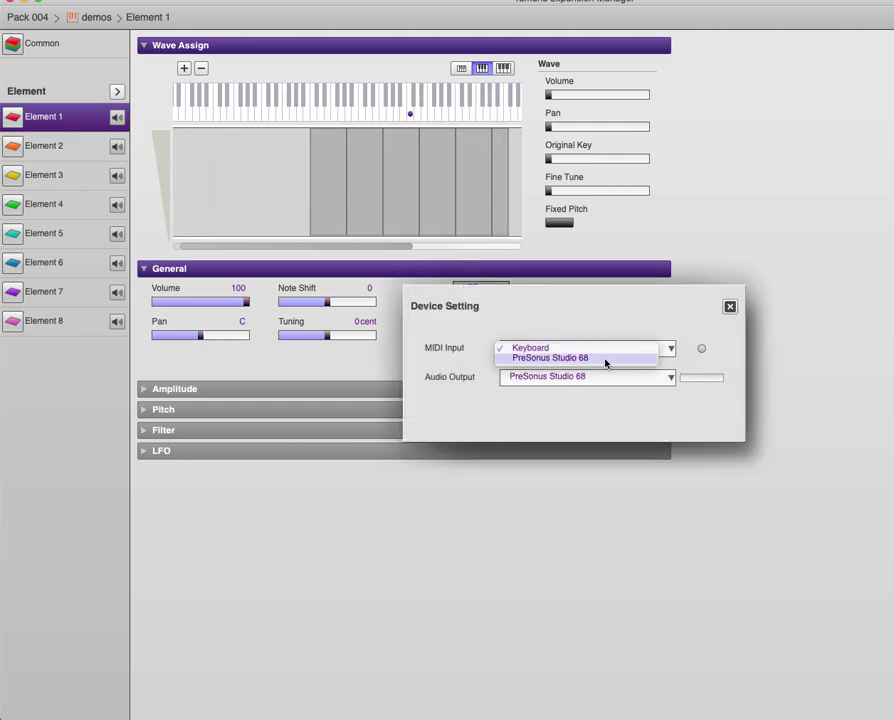
left_click(605, 358)
left_click(604, 354)
left_click(594, 350)
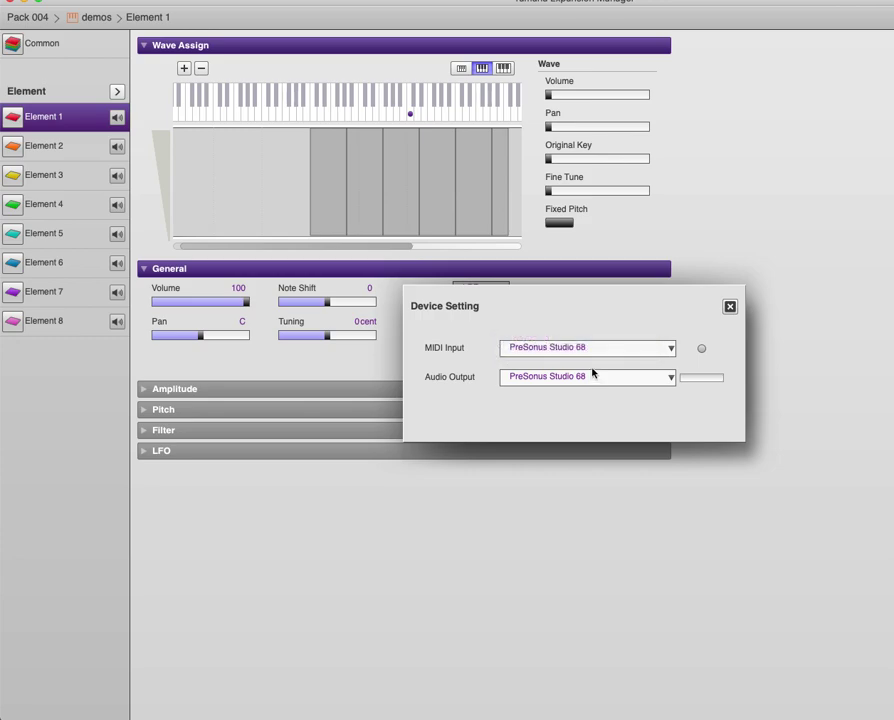
left_click(592, 373)
left_click(545, 364)
left_click(729, 308)
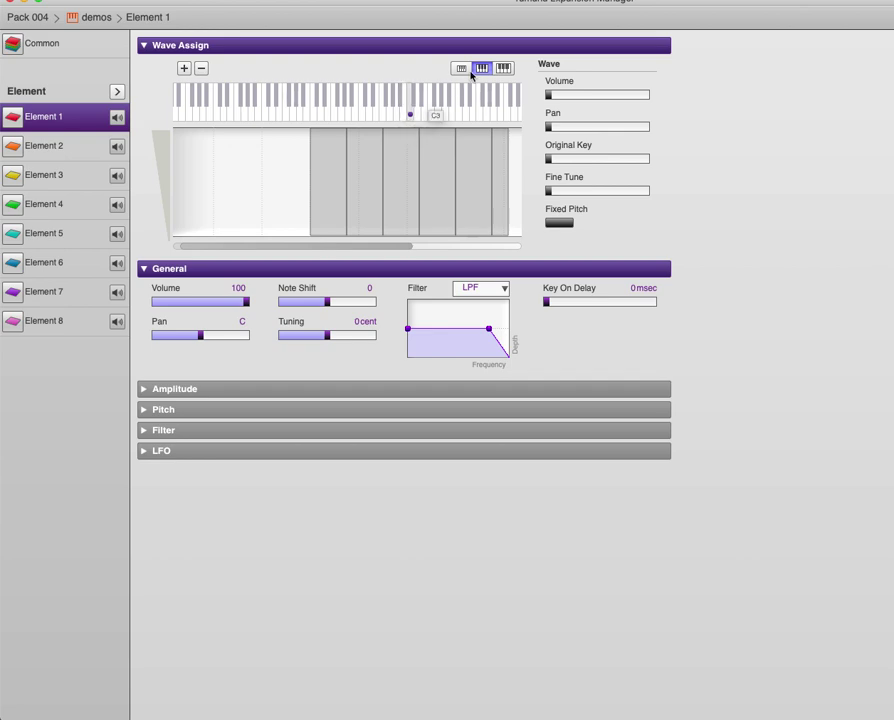
left_click(364, 194)
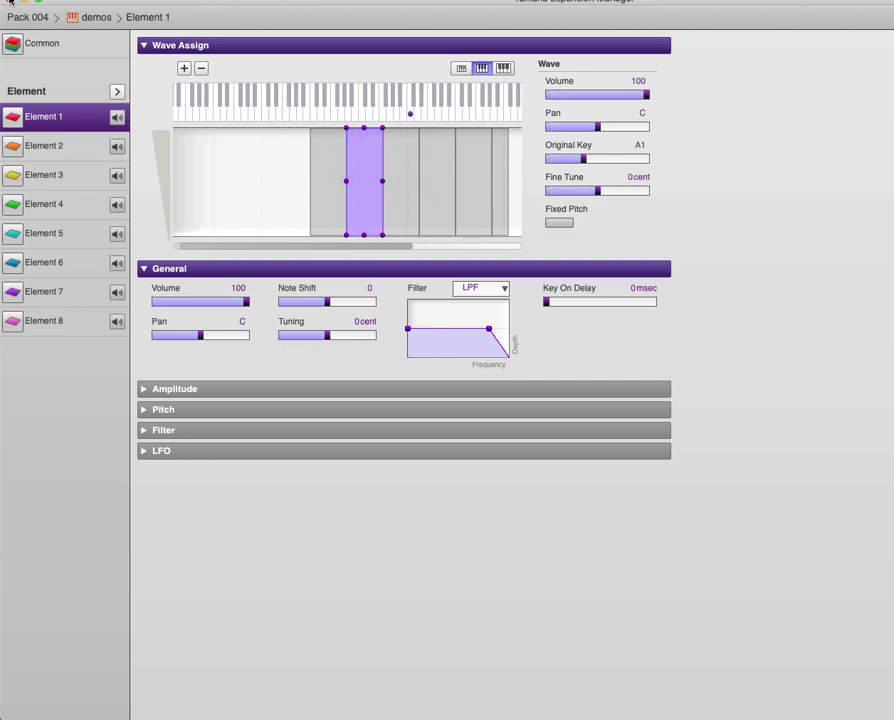
- Close the demos voice editor and look through the voices in Pack 003, Pack 002 and Pack 001
left_click(10, 3)
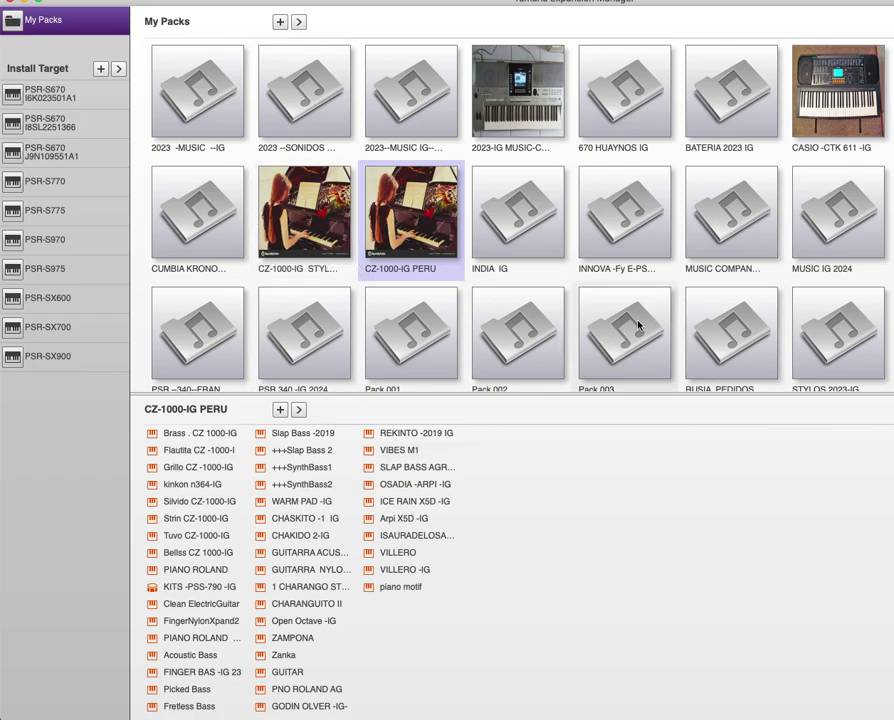
scroll(649, 321, "down", 3)
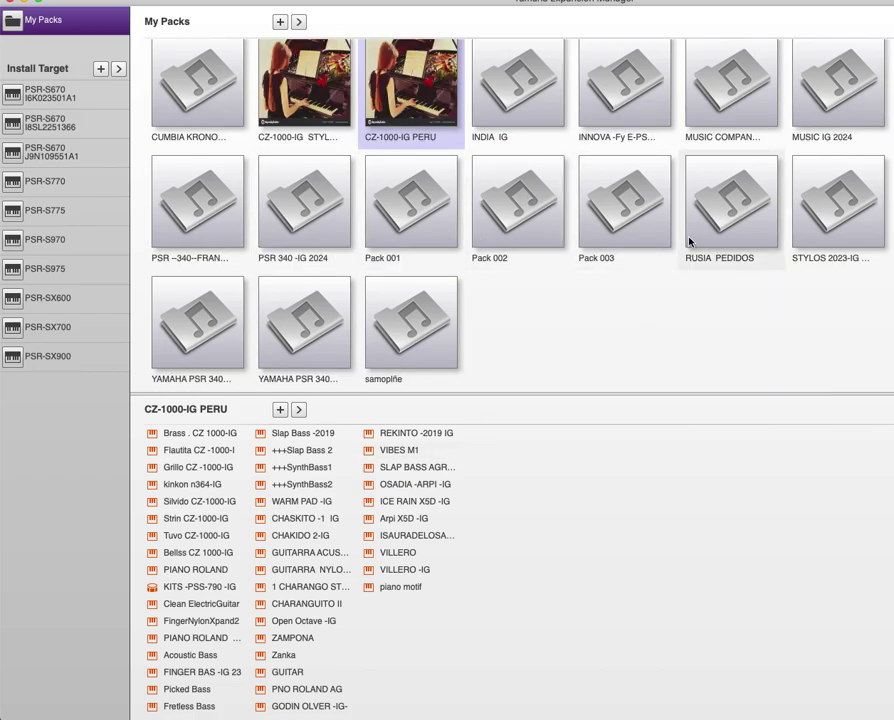
left_click(605, 236)
left_click(526, 236)
left_click(430, 231)
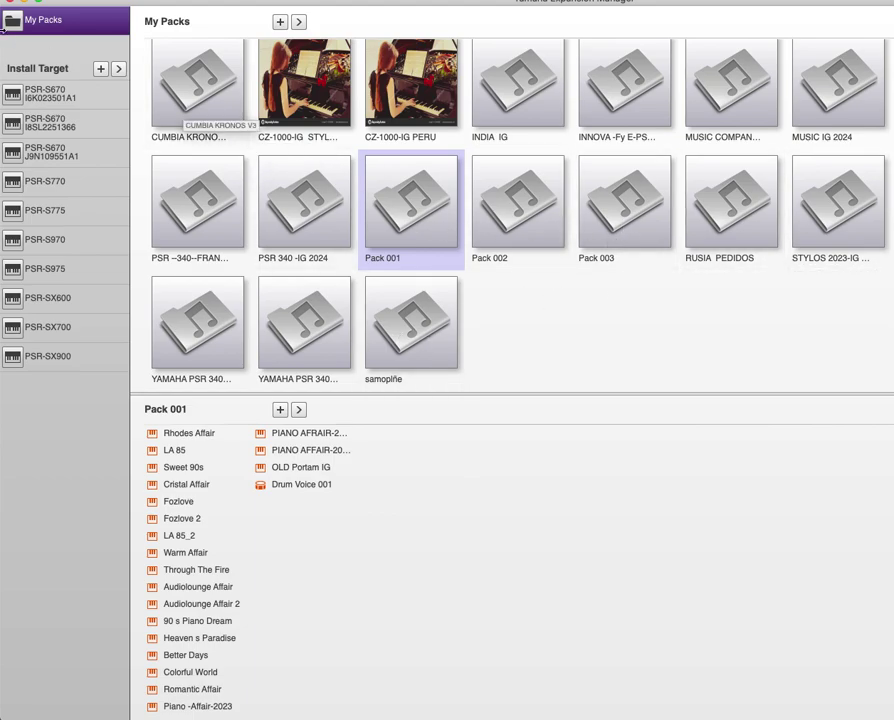
left_click(20, 3)
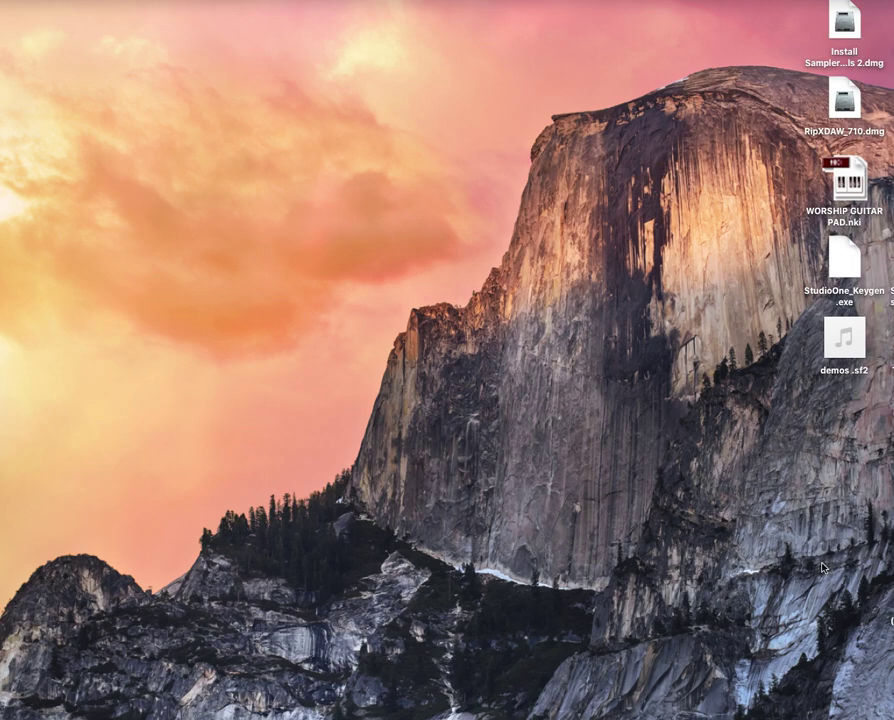
left_click_drag(457, 378, 342, 365)
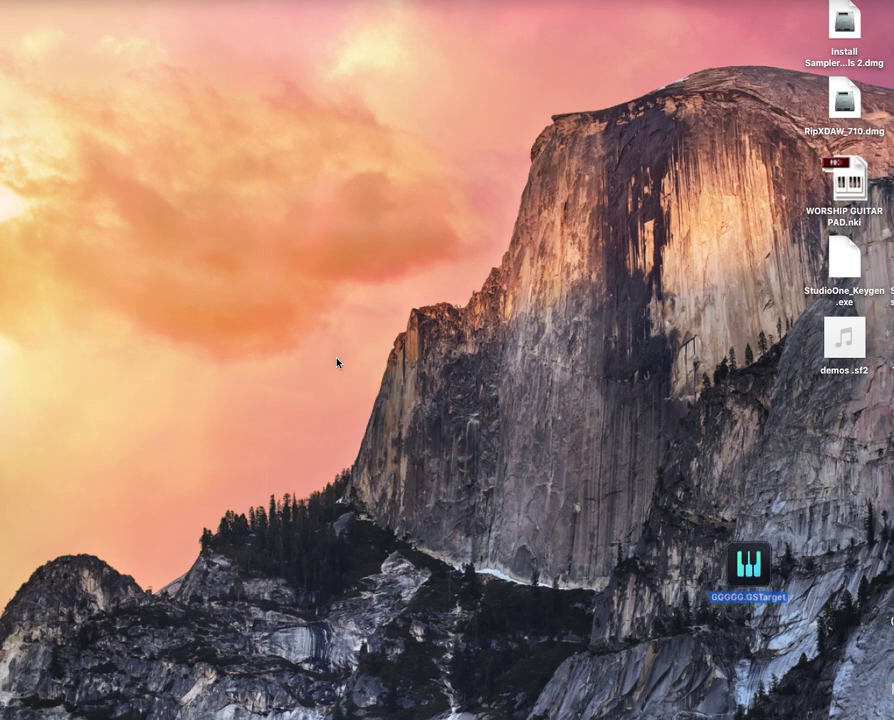